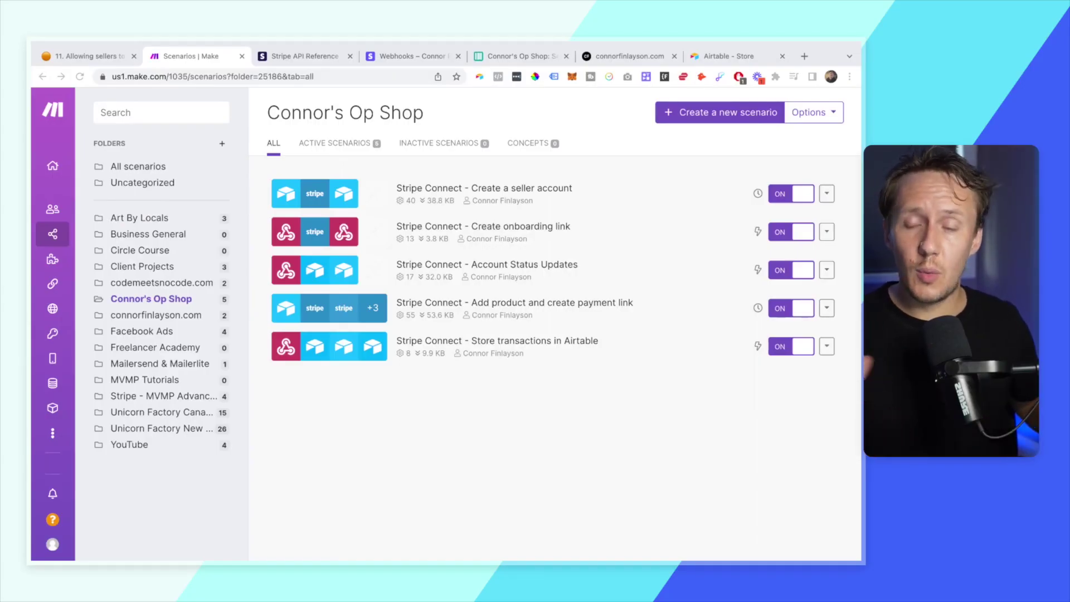
- In the Sellers table, insert a new field to the right of Onboarding Link
{"action": "left_click", "coordinate": [491, 56]}
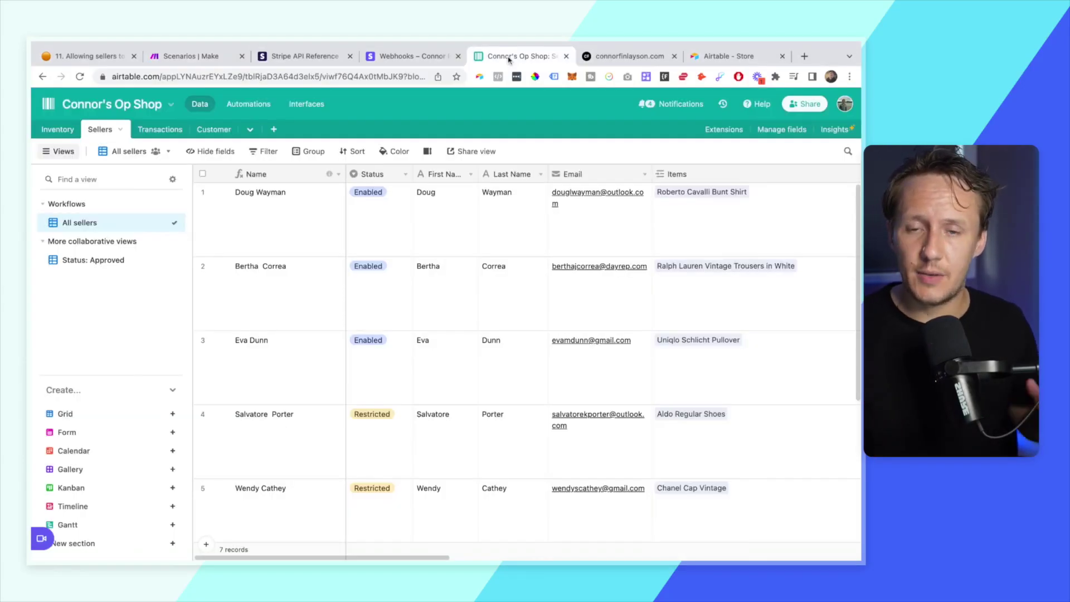
{"action": "scroll", "coordinate": [509, 305], "scroll_direction": "right", "scroll_amount": 10}
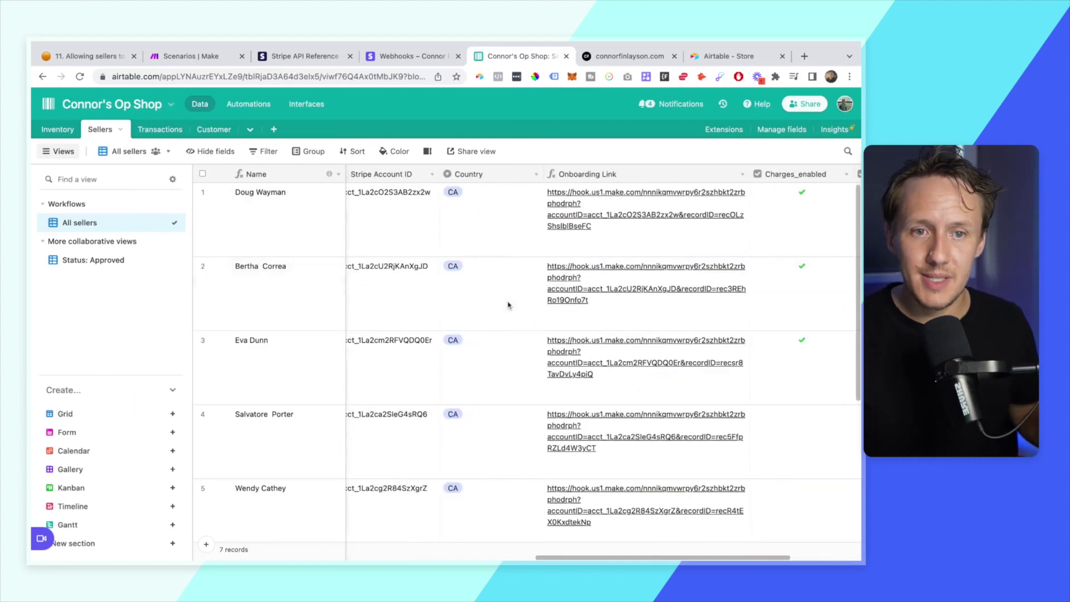
{"action": "scroll", "coordinate": [465, 214], "scroll_direction": "left", "scroll_amount": 4}
{"action": "scroll", "coordinate": [465, 215], "scroll_direction": "right", "scroll_amount": 4}
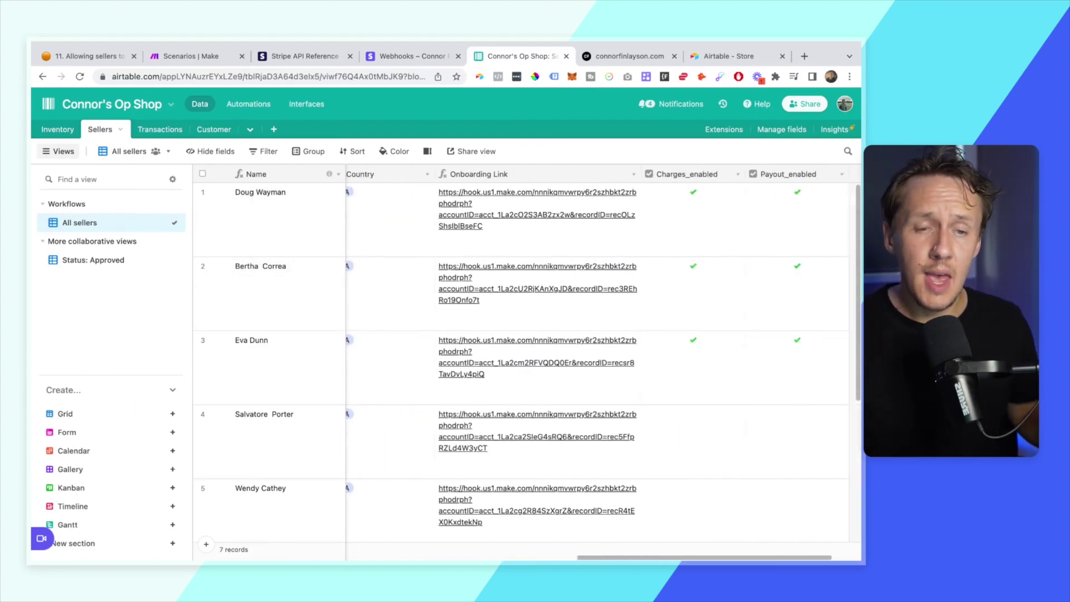
{"action": "right_click", "coordinate": [446, 174]}
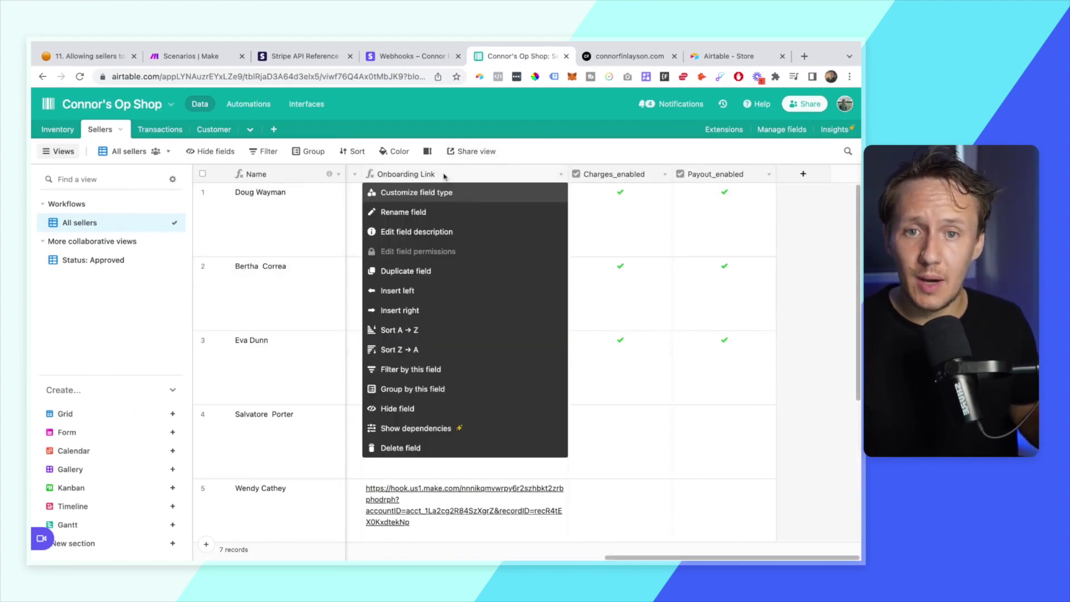
{"action": "left_click", "coordinate": [436, 309]}
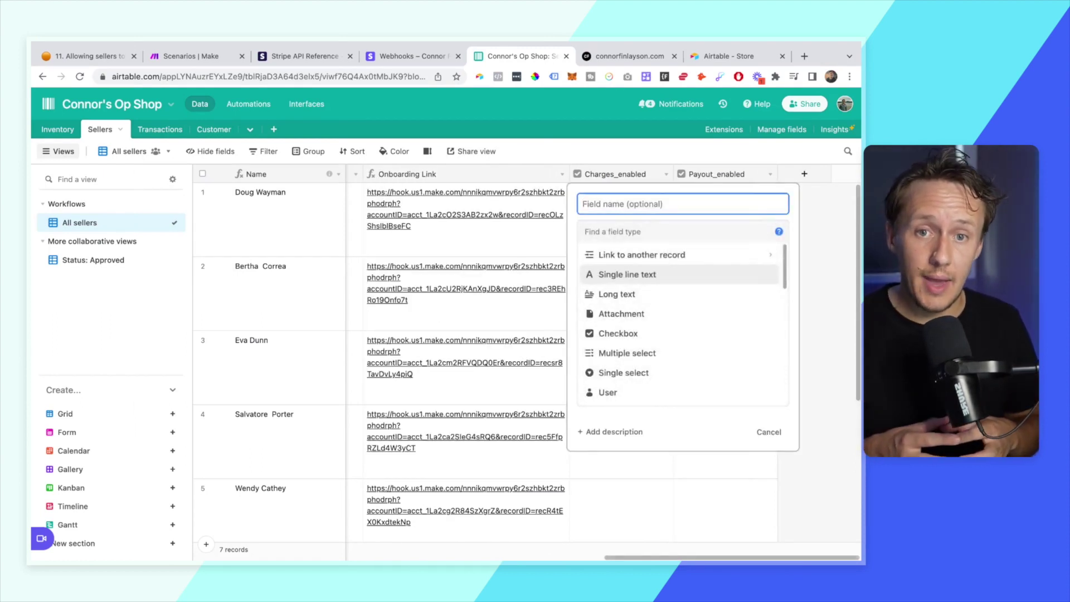
{"action": "type", "text": "Dashboard Link"}
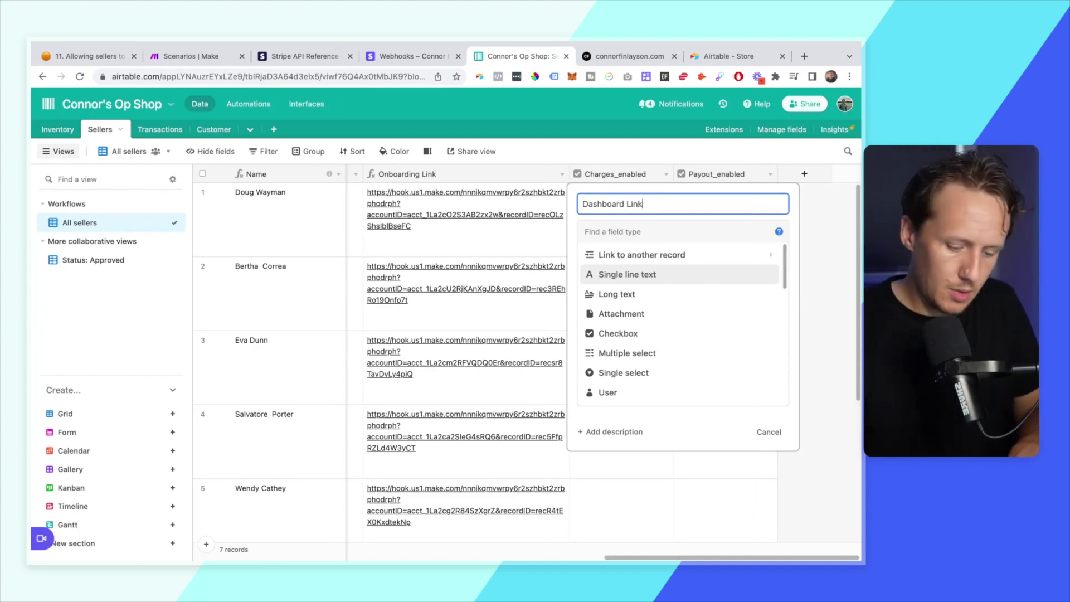
{"action": "left_click", "coordinate": [627, 231]}
{"action": "type", "text": "formula"}
{"action": "key", "text": "Return"}
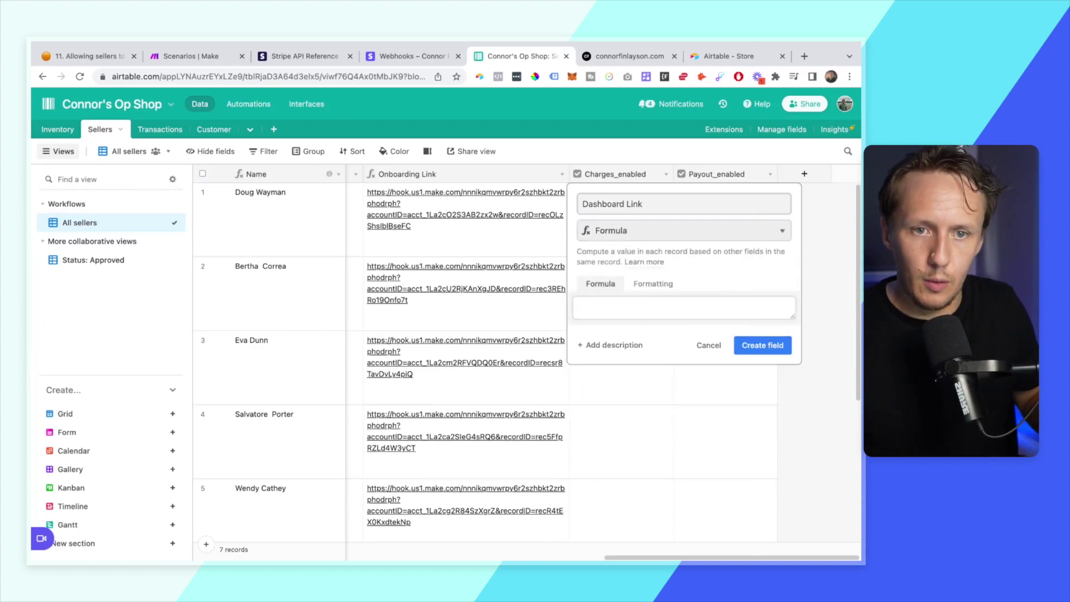
{"action": "left_click", "coordinate": [640, 312]}
{"action": "type", "text": "="}
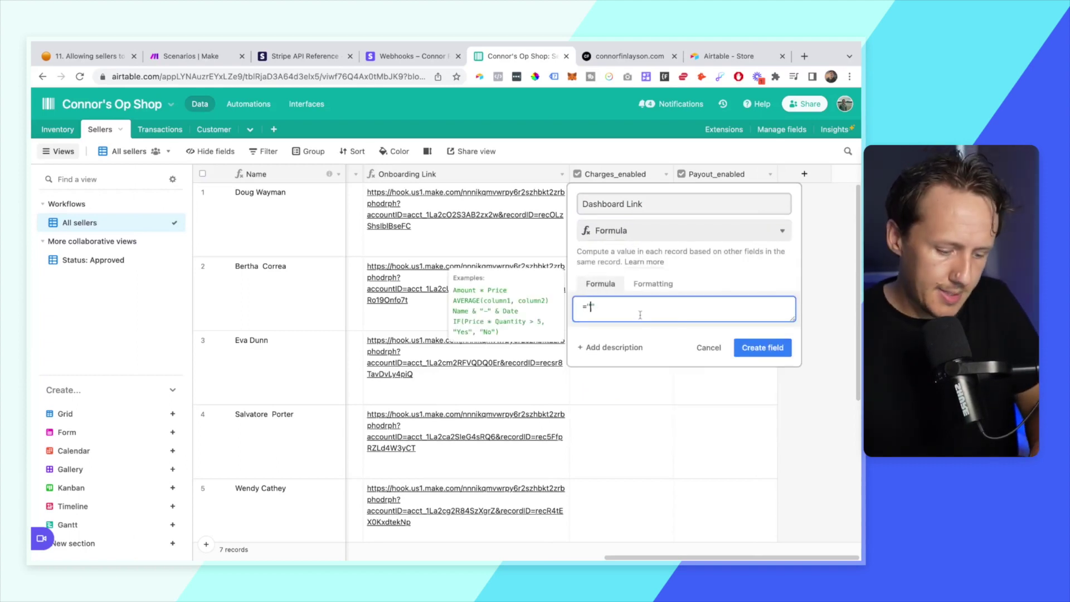
{"action": "type", "text": "\"https"}
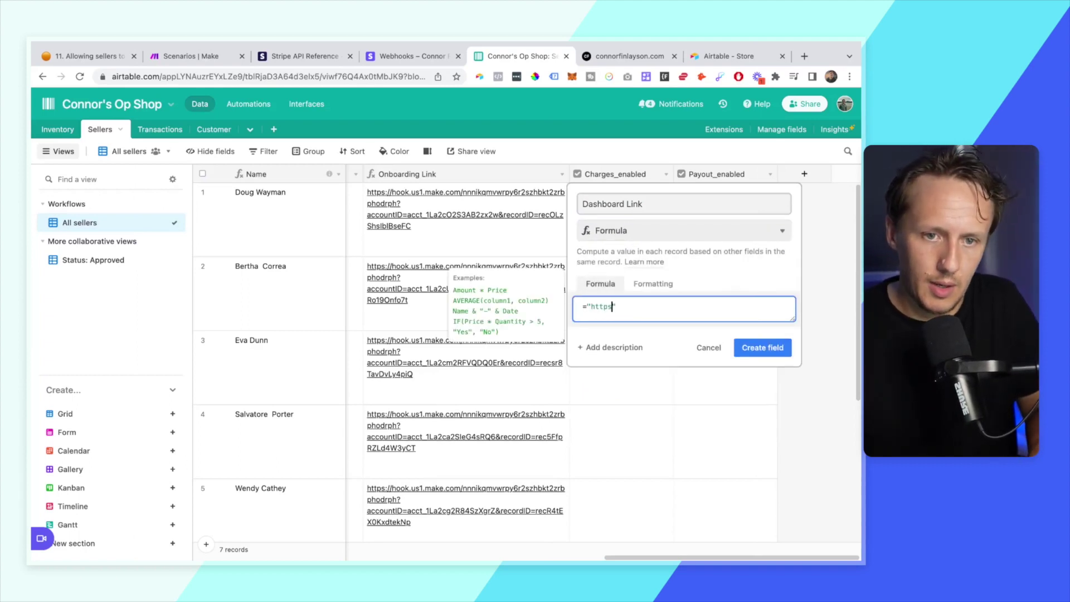
{"action": "type", "text": "://www."}
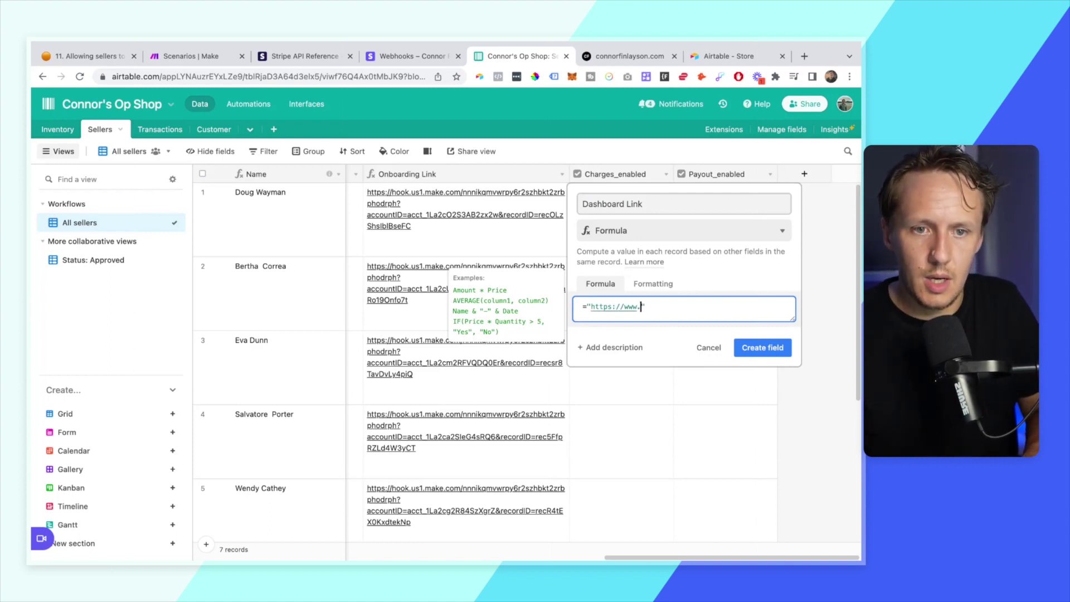
{"action": "type", "text": "webhook.com"}
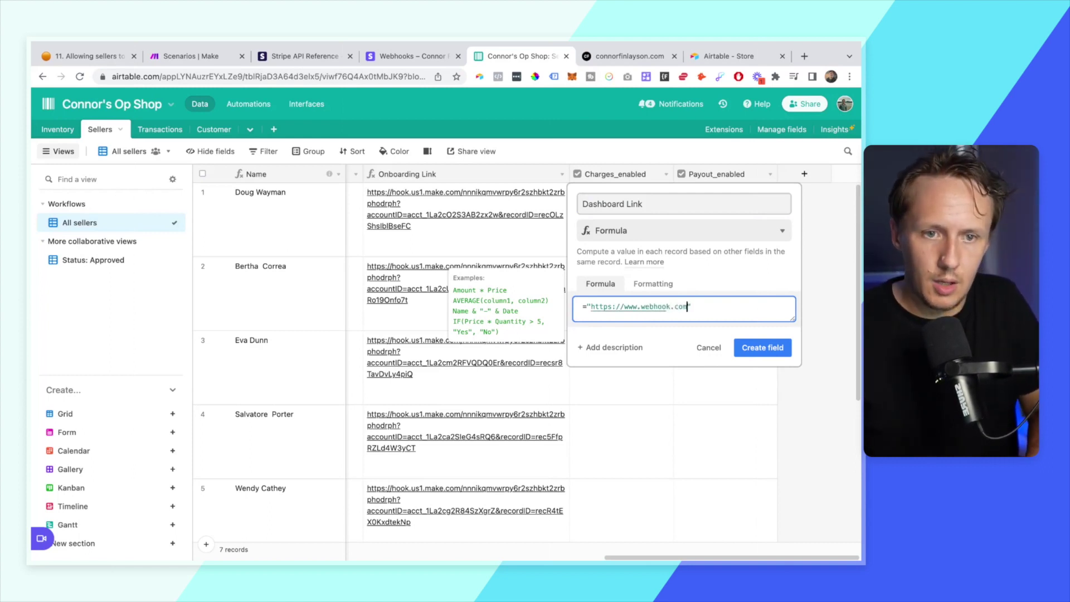
{"action": "left_click", "coordinate": [768, 350]}
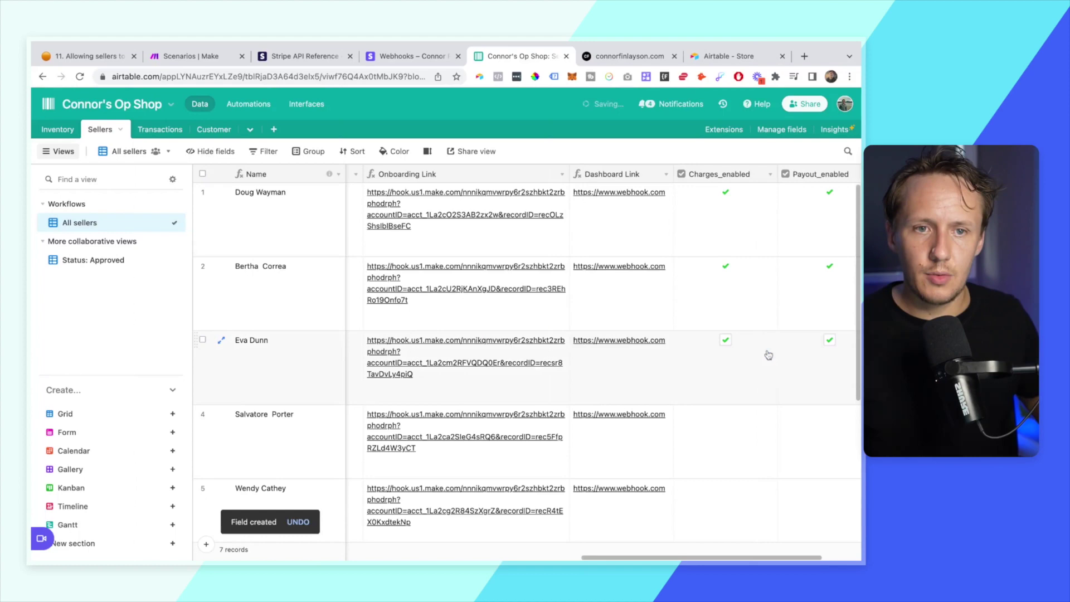
- Create a new Make scenario named 'Stripe Connect - Dashboard'
{"action": "left_click", "coordinate": [184, 55]}
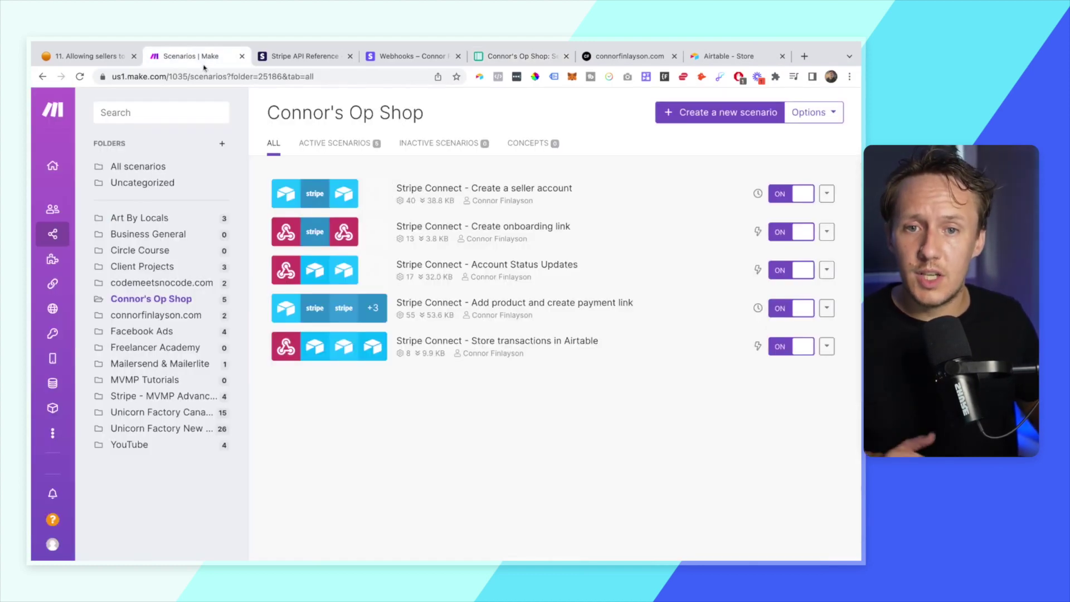
{"action": "left_click", "coordinate": [698, 115]}
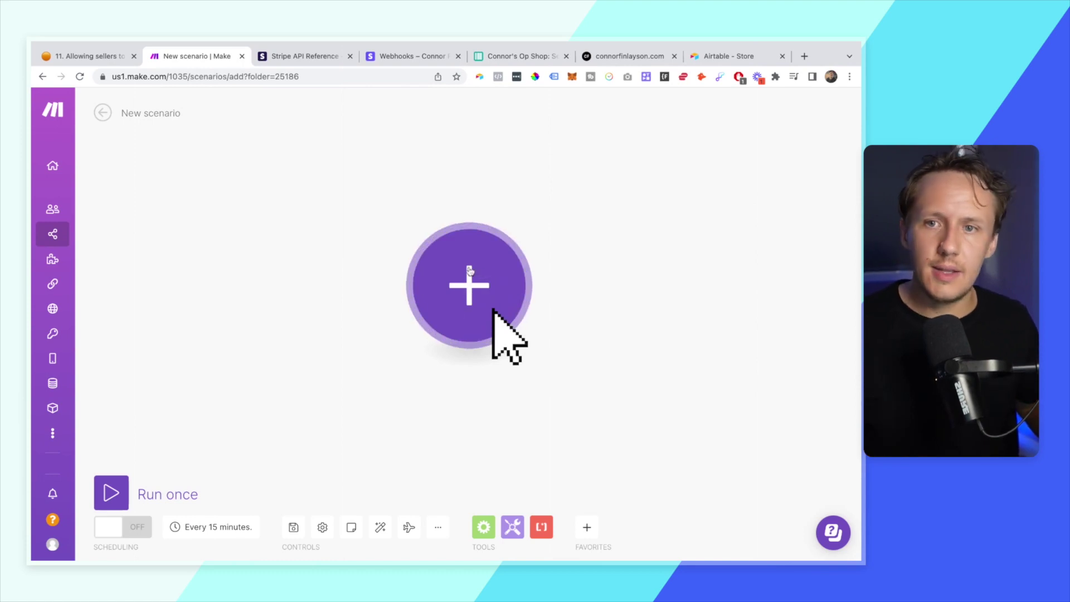
{"action": "left_click", "coordinate": [143, 114]}
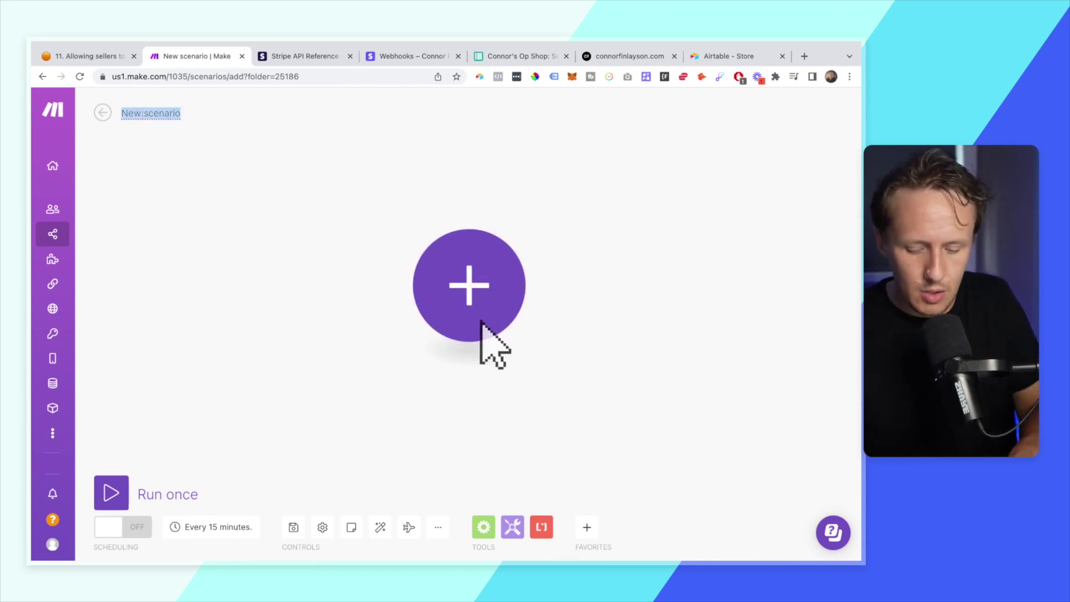
{"action": "type", "text": "Stripe Connect -"}
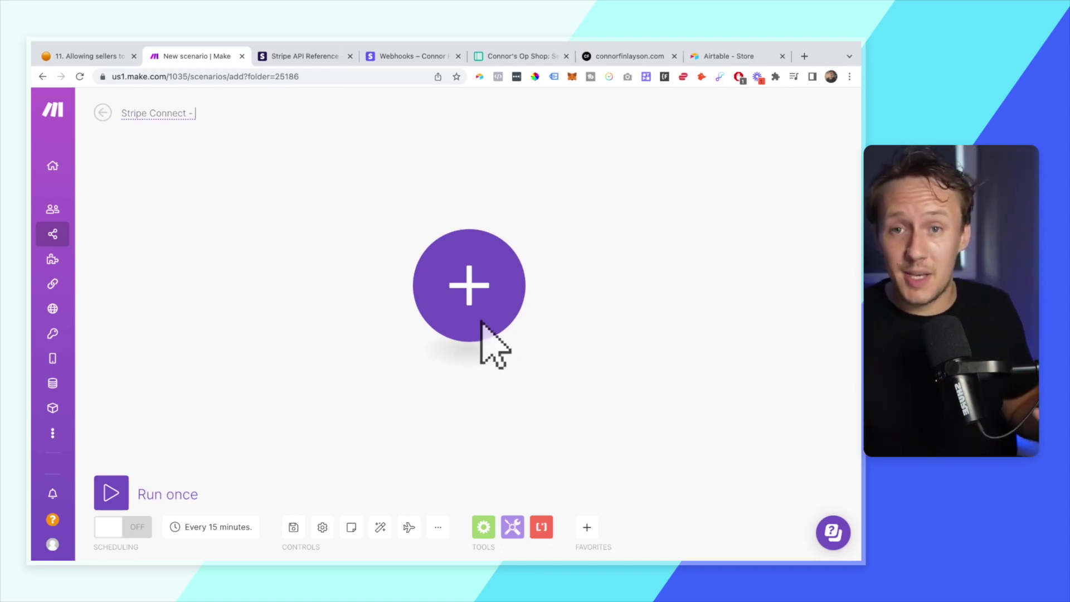
{"action": "left_click", "coordinate": [228, 117]}
{"action": "type", "text": "Dashboard"}
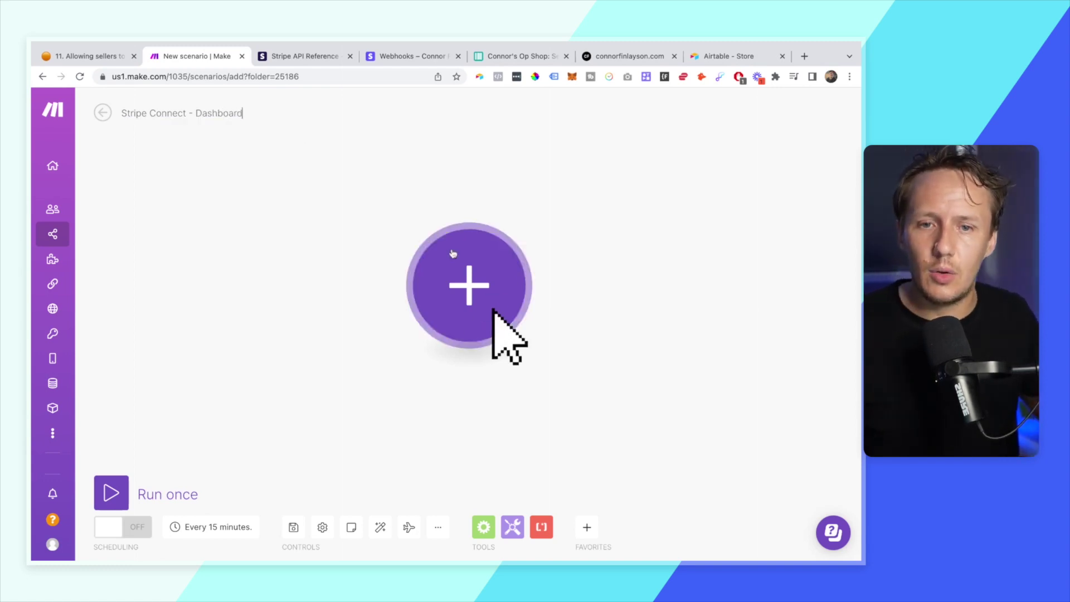
- Add the first module and search for the Webhooks app
{"action": "left_click", "coordinate": [453, 255]}
{"action": "type", "text": "webhooks"}
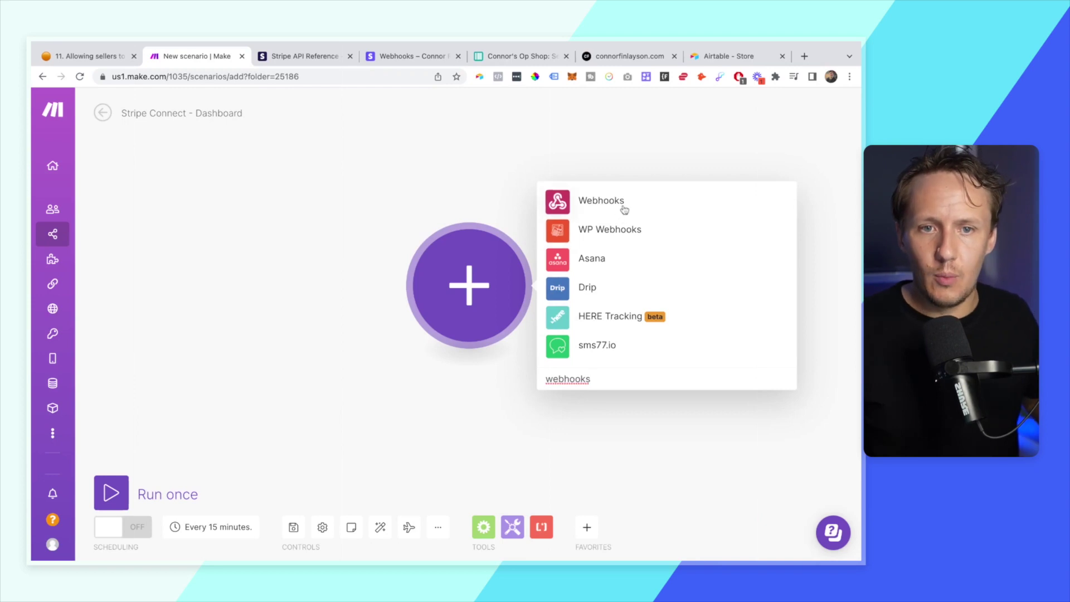
{"action": "left_click", "coordinate": [625, 210]}
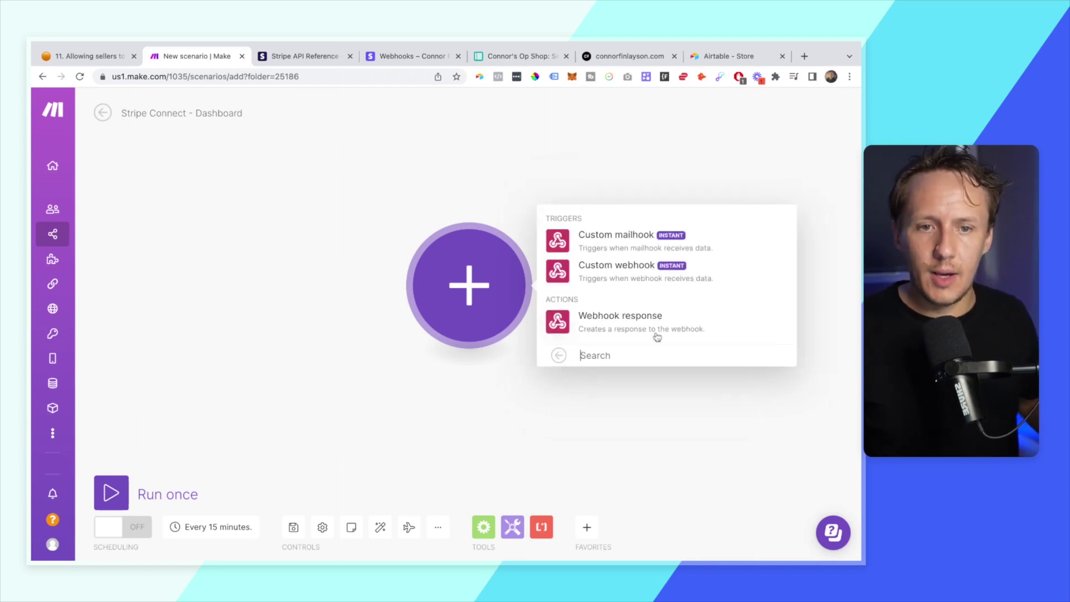
- Use a Custom webhook trigger on a new hook named for the shop plus 'Create a dashboard link'
{"action": "left_click", "coordinate": [623, 275]}
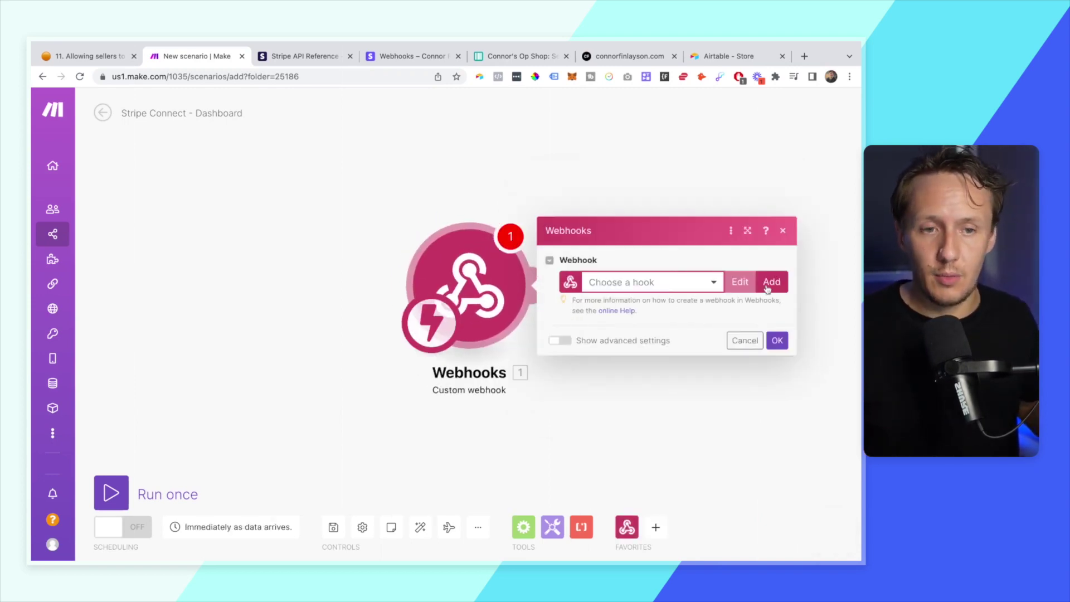
{"action": "left_click", "coordinate": [772, 283]}
{"action": "triple_click", "coordinate": [554, 235]}
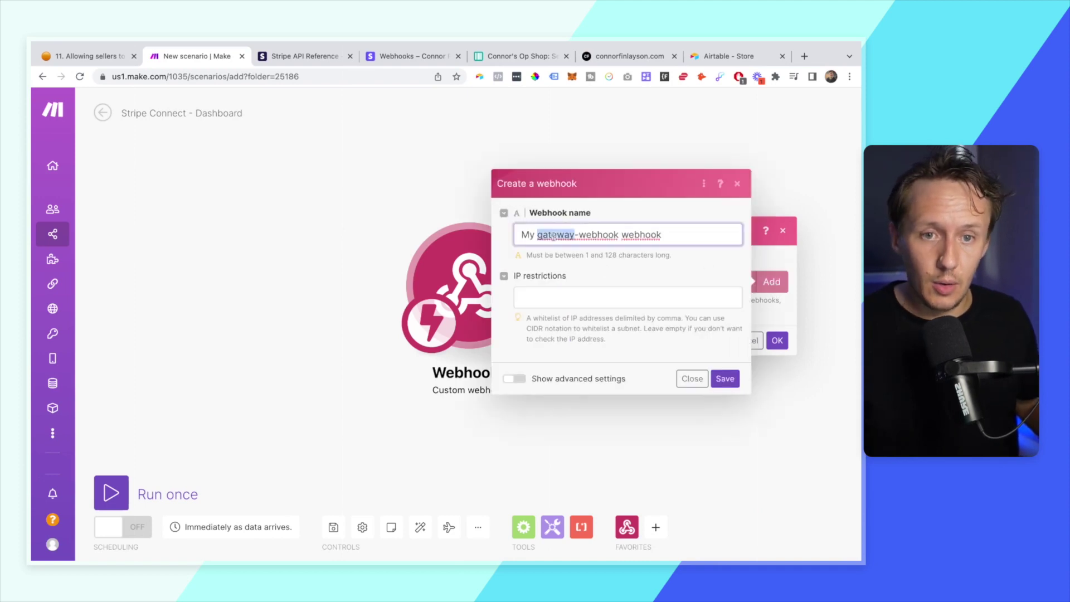
{"action": "type", "text": "Create a"}
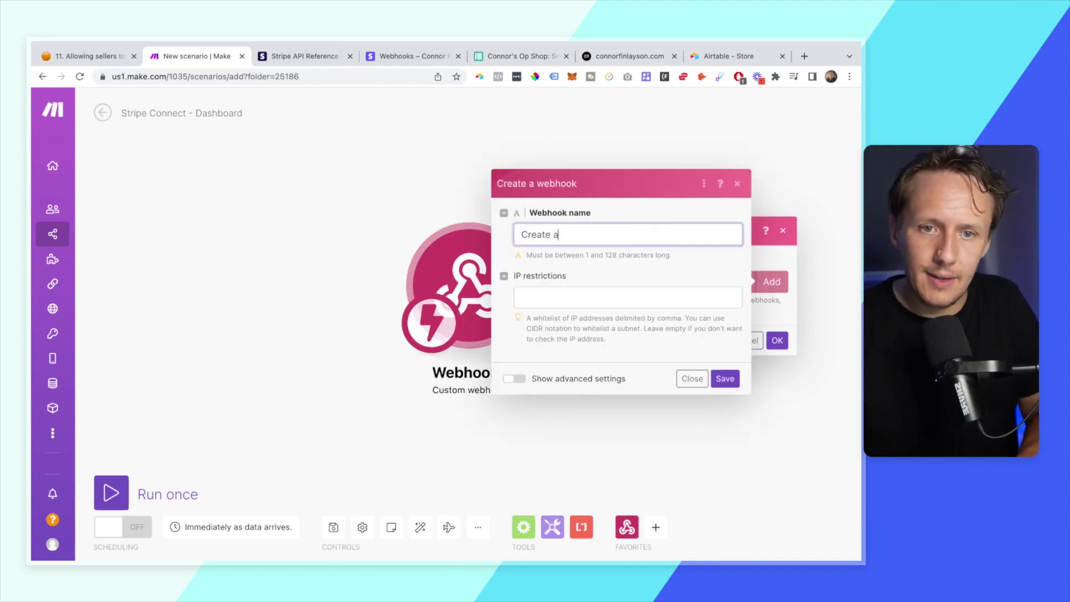
{"action": "type", "text": " dashboard link"}
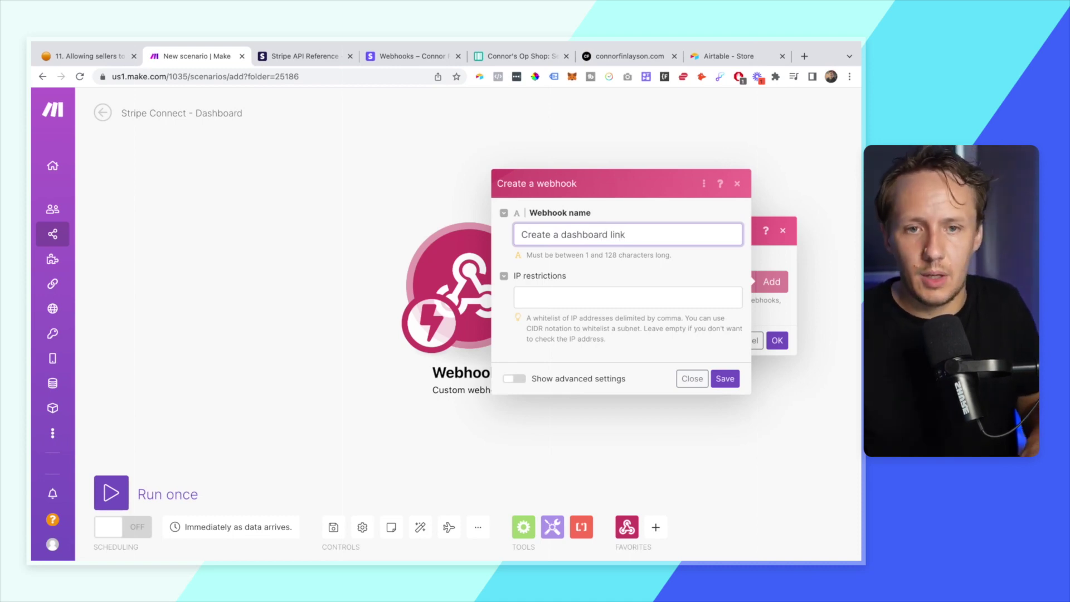
{"action": "type", "text": "Con"}
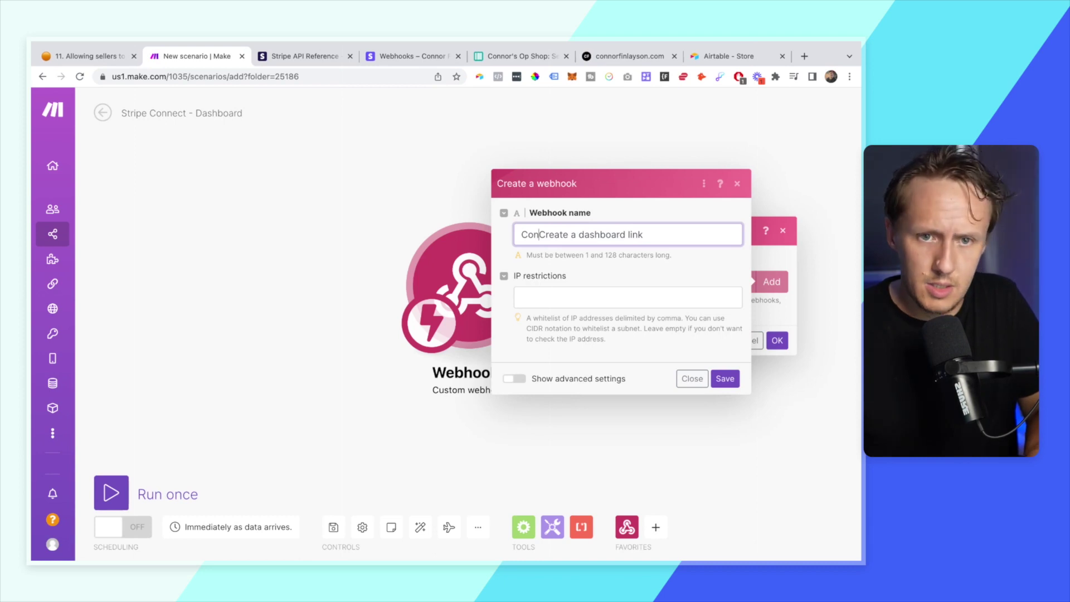
{"action": "type", "text": "nor's Op"}
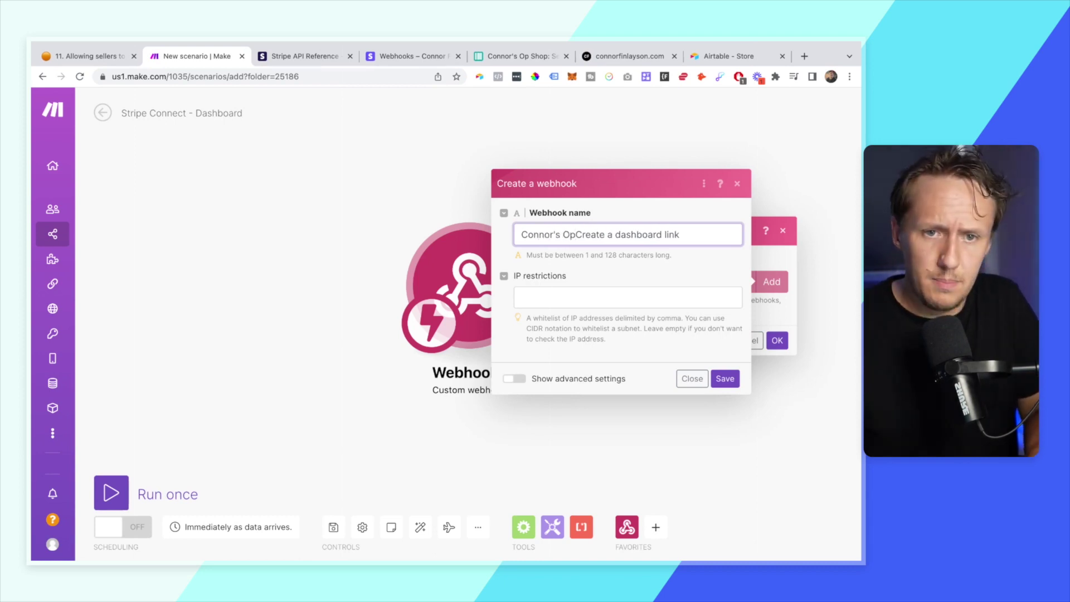
{"action": "type", "text": " Shop -"}
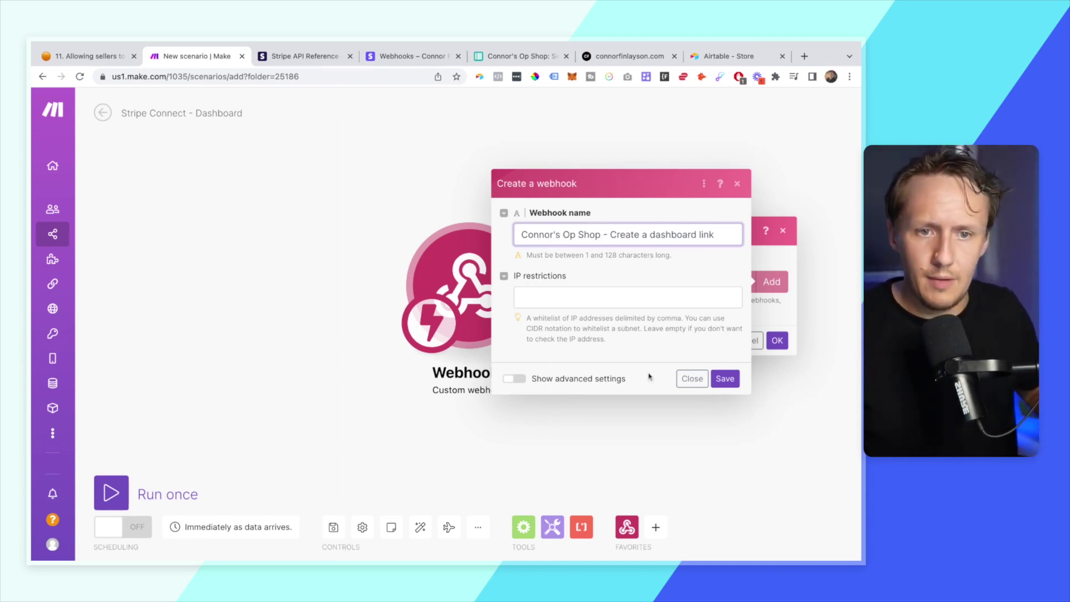
{"action": "left_click", "coordinate": [727, 379]}
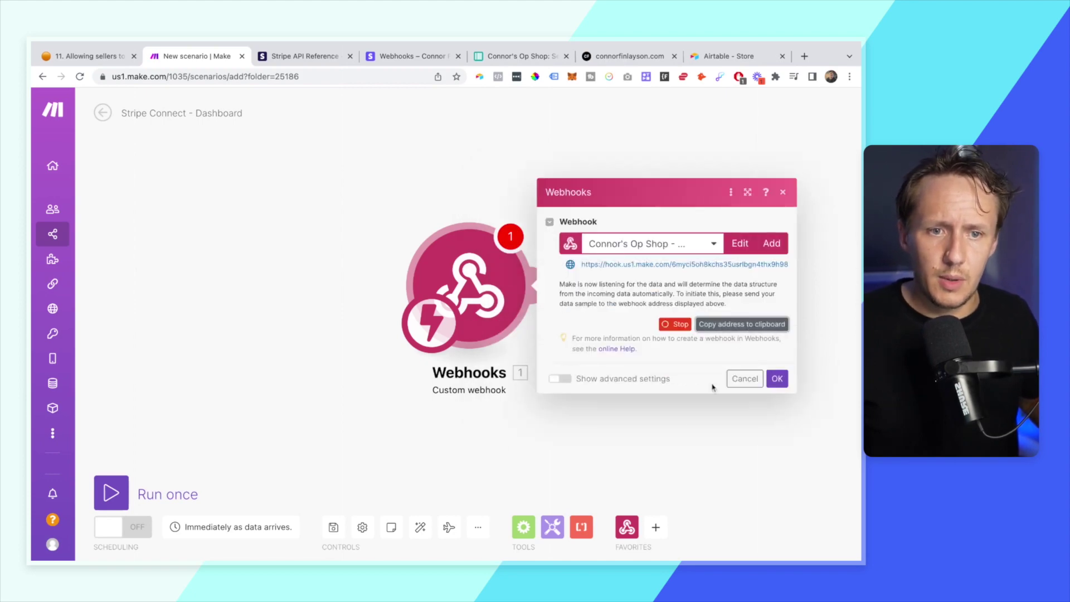
- Replace the Dashboard Link placeholder formula with the pasted Make webhook address
{"action": "left_click", "coordinate": [89, 55]}
{"action": "left_click", "coordinate": [524, 58]}
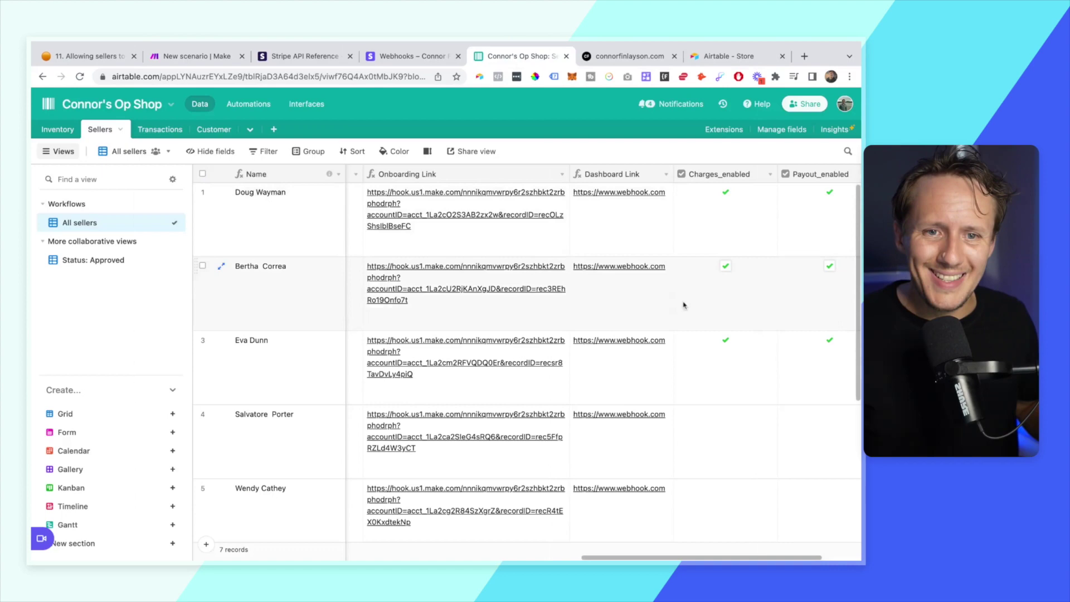
{"action": "left_click", "coordinate": [667, 175]}
{"action": "left_click", "coordinate": [645, 201]}
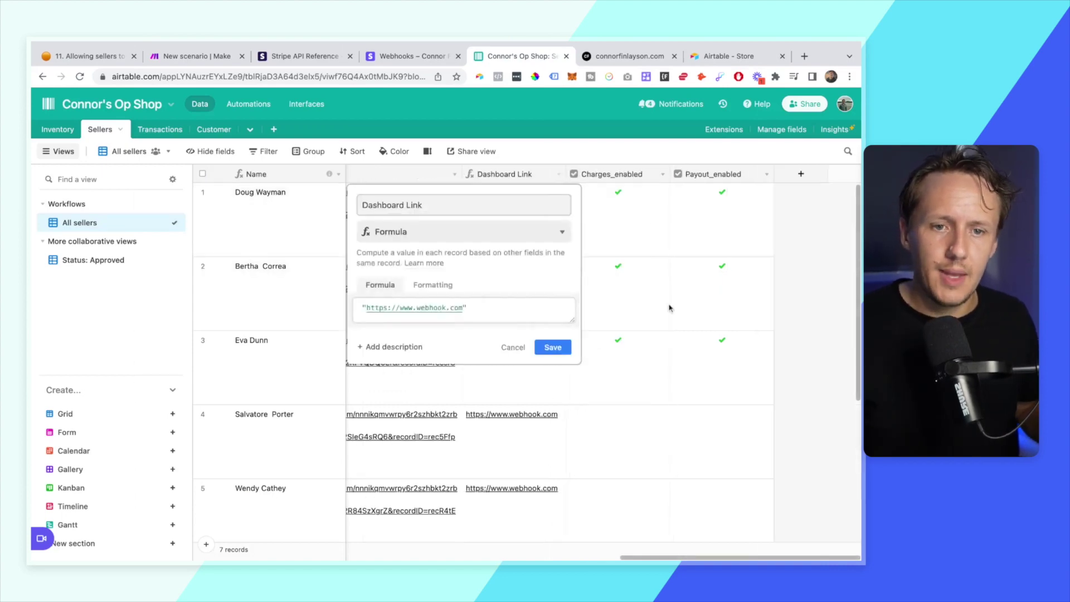
{"action": "triple_click", "coordinate": [416, 307]}
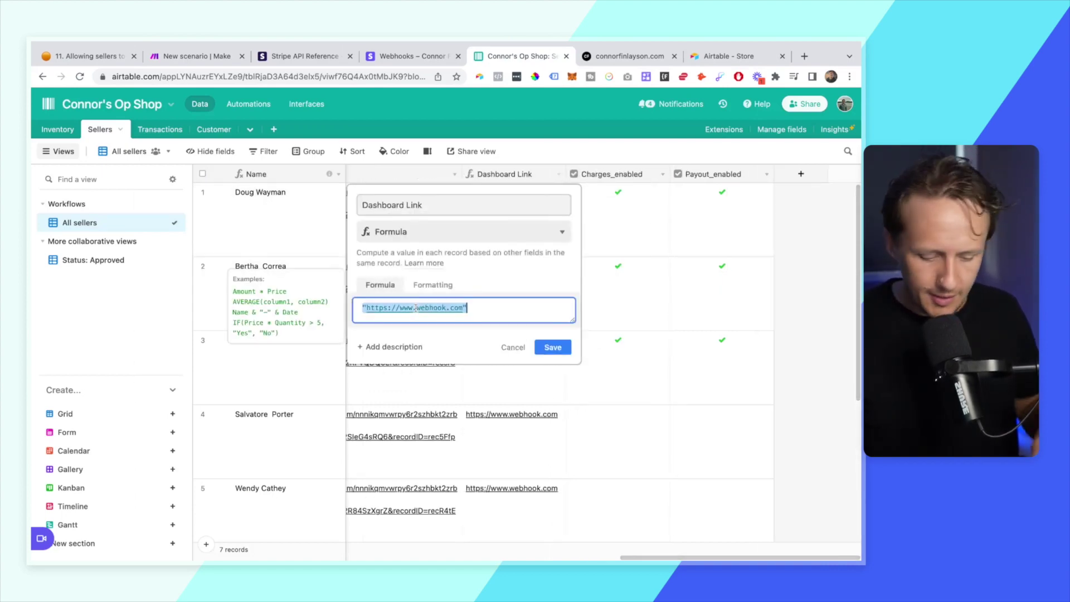
{"action": "type", "text": "\""}
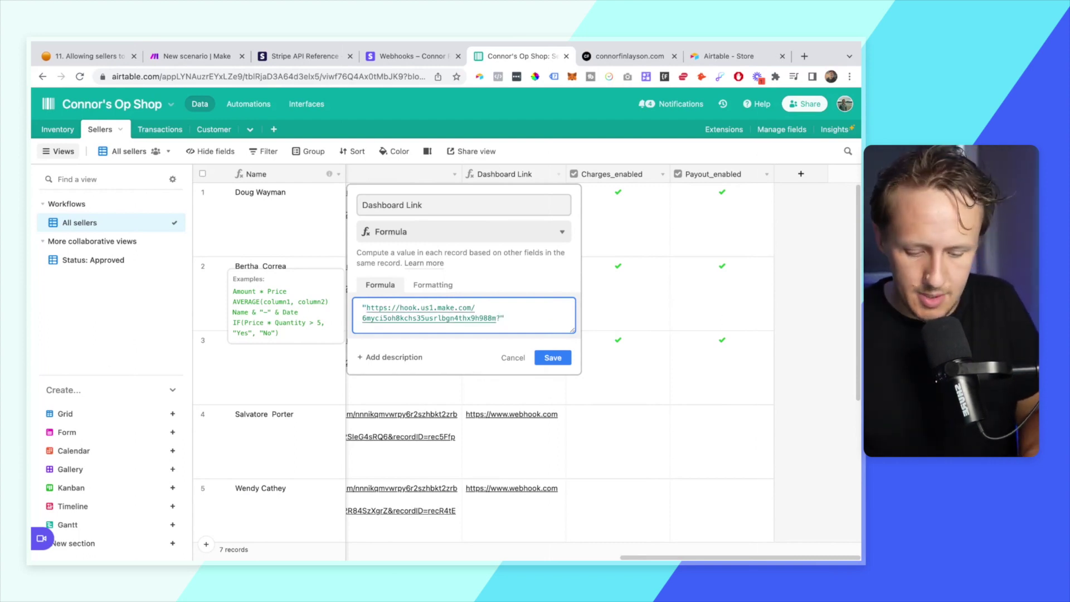
- Append ?accountID= with Stripe Account ID and &recordID= with RECORD_ID(), then save
{"action": "type", "text": "?accountI"}
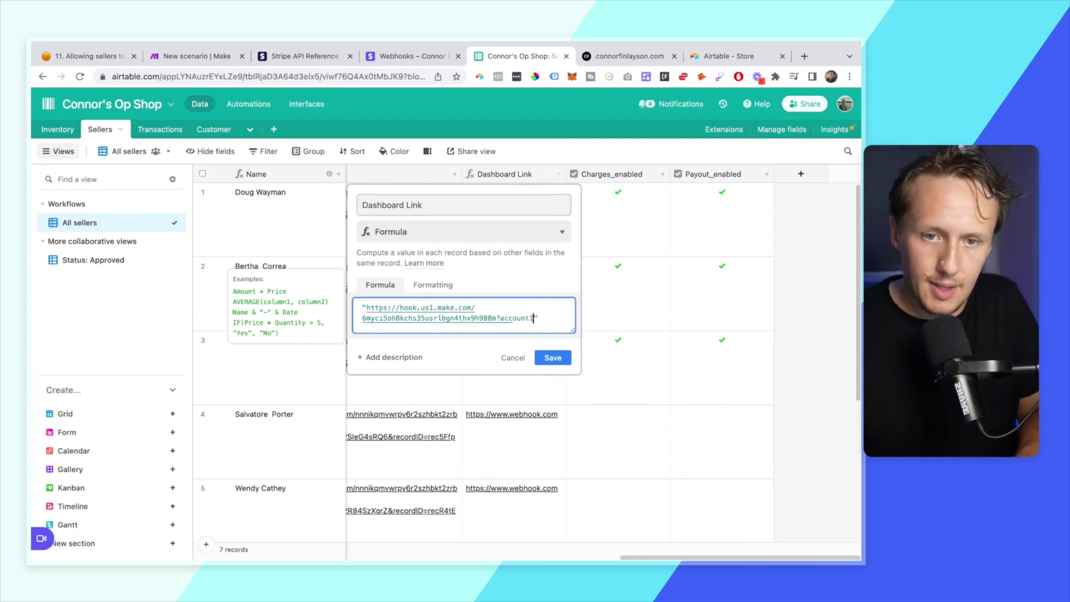
{"action": "type", "text": "D"}
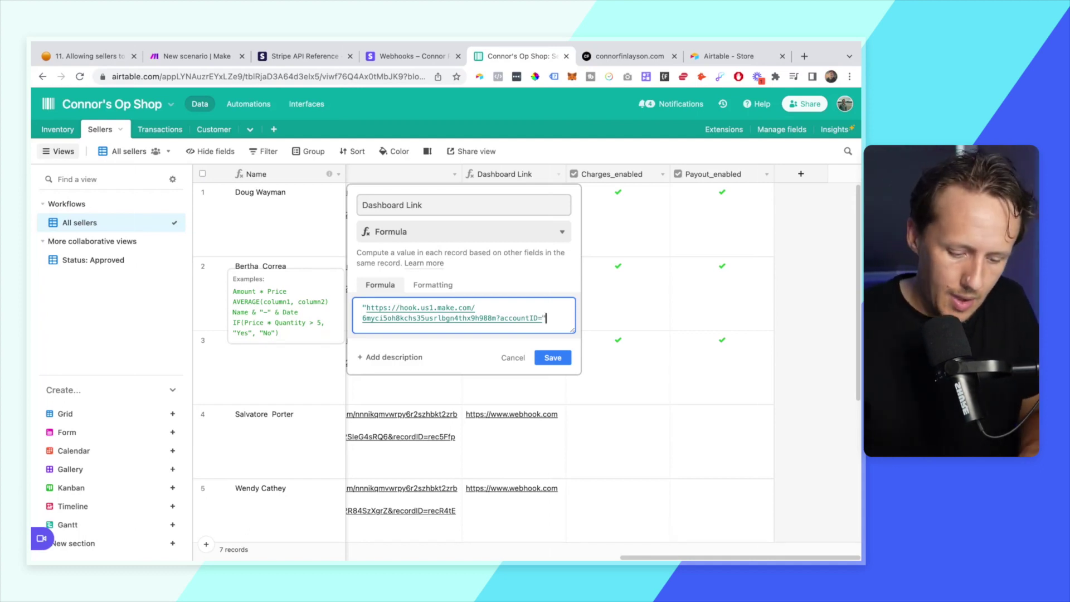
{"action": "type", "text": "=\"&acc"}
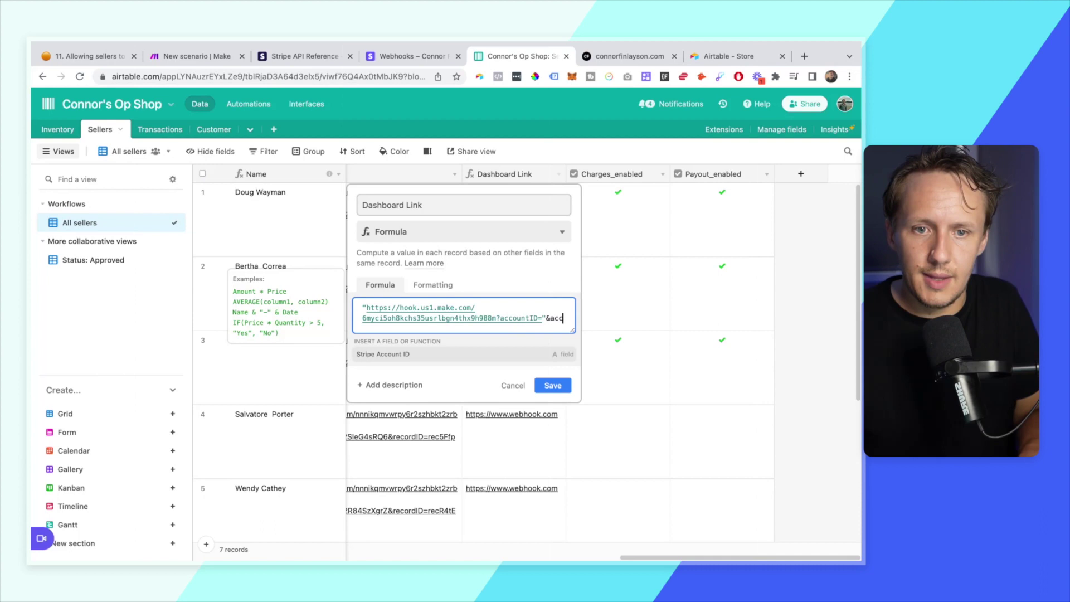
{"action": "key", "text": "Return"}
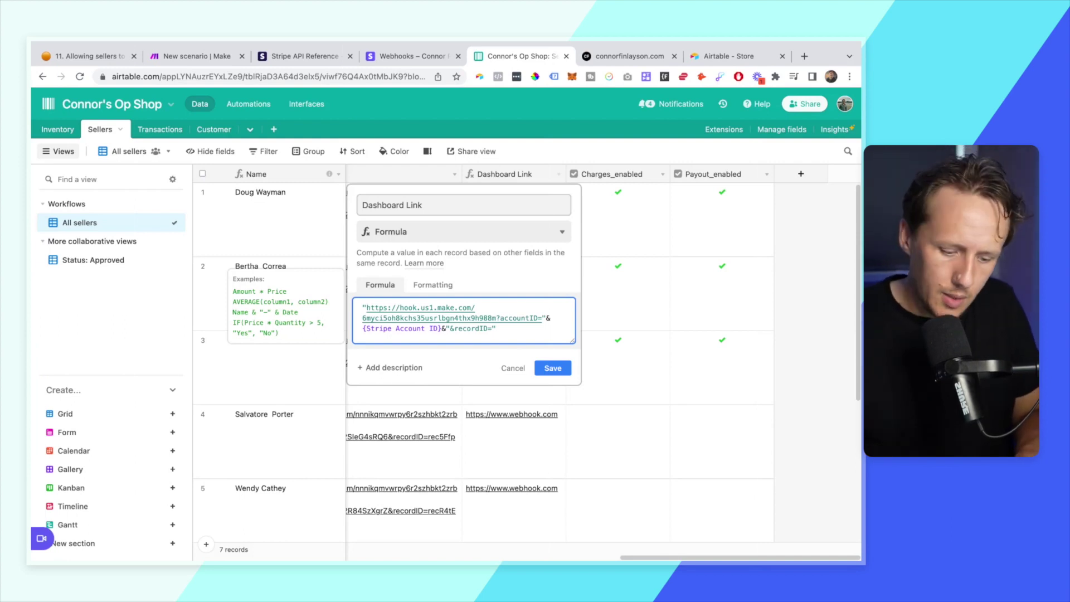
{"action": "type", "text": "ord"}
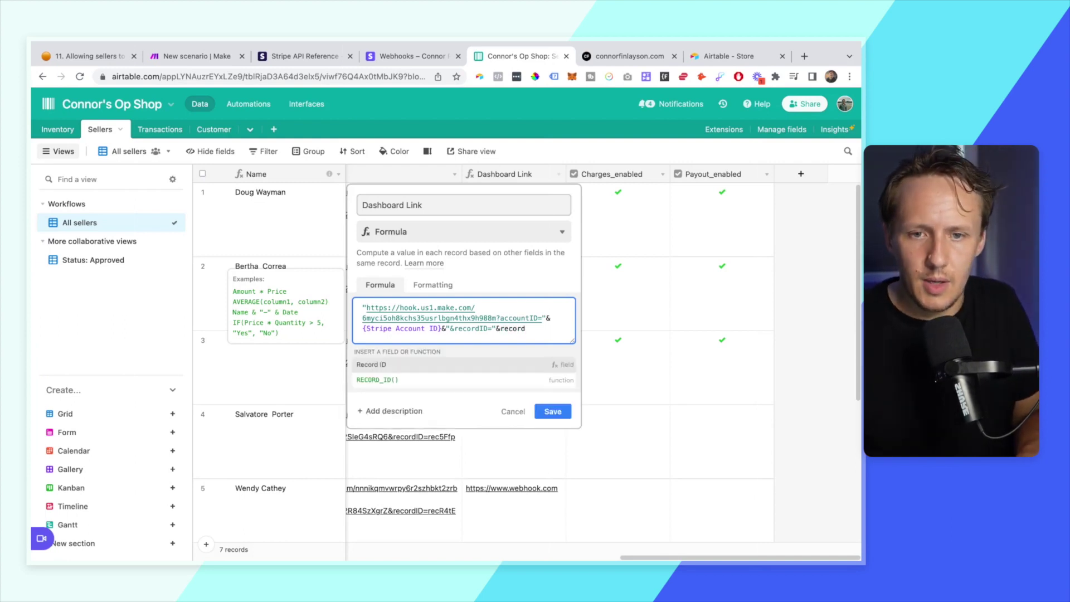
{"action": "left_click", "coordinate": [391, 380]}
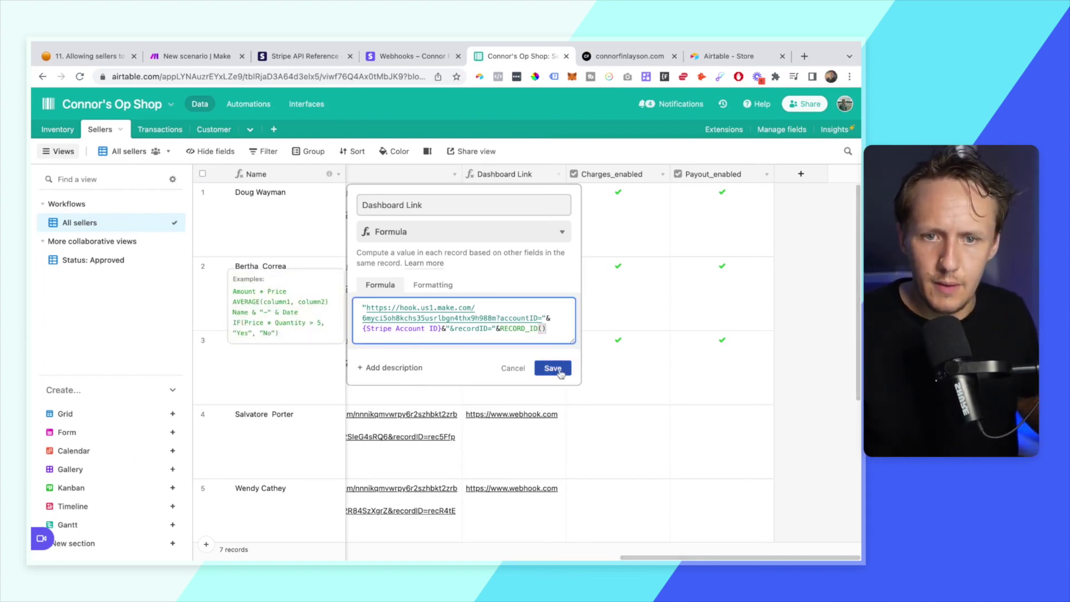
{"action": "type", "text": ")"}
{"action": "left_click", "coordinate": [562, 370]}
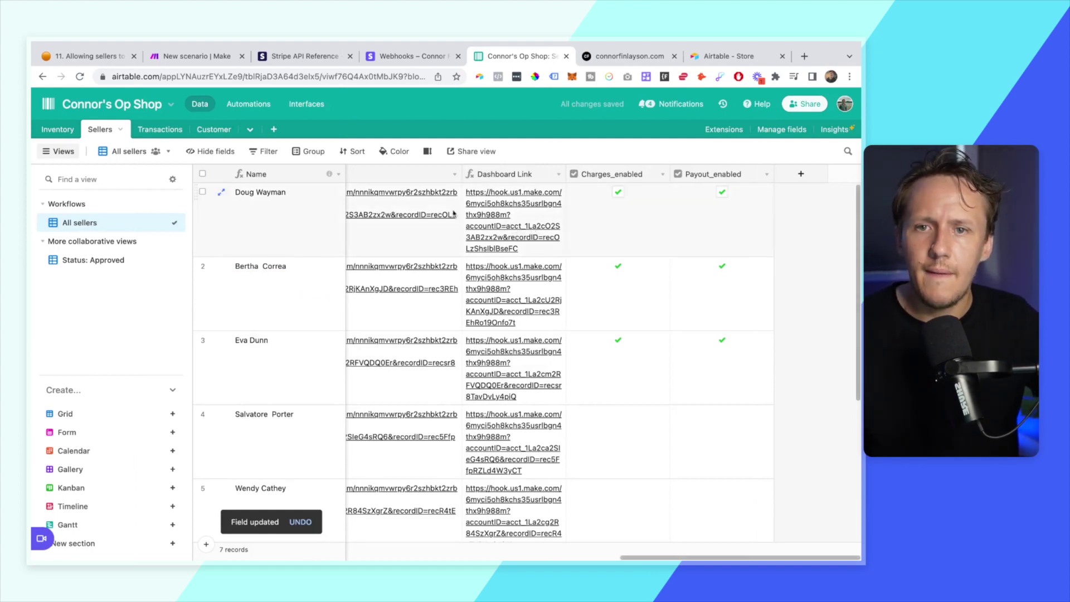
- Stop the waiting webhook and run only the Webhooks module
{"action": "left_click", "coordinate": [222, 60]}
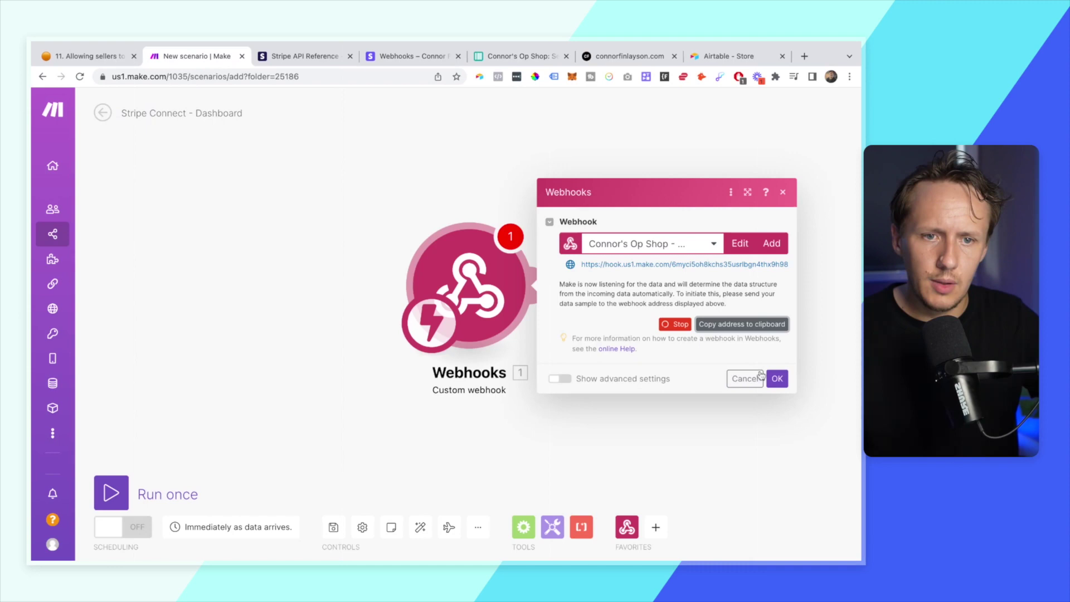
{"action": "left_click", "coordinate": [666, 326]}
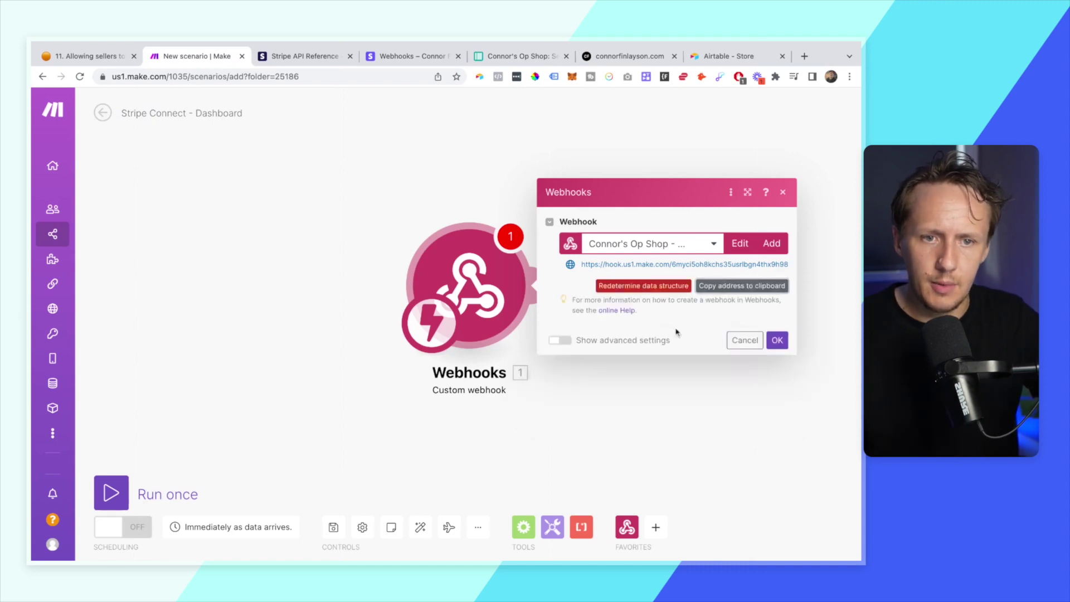
{"action": "left_click", "coordinate": [777, 359]}
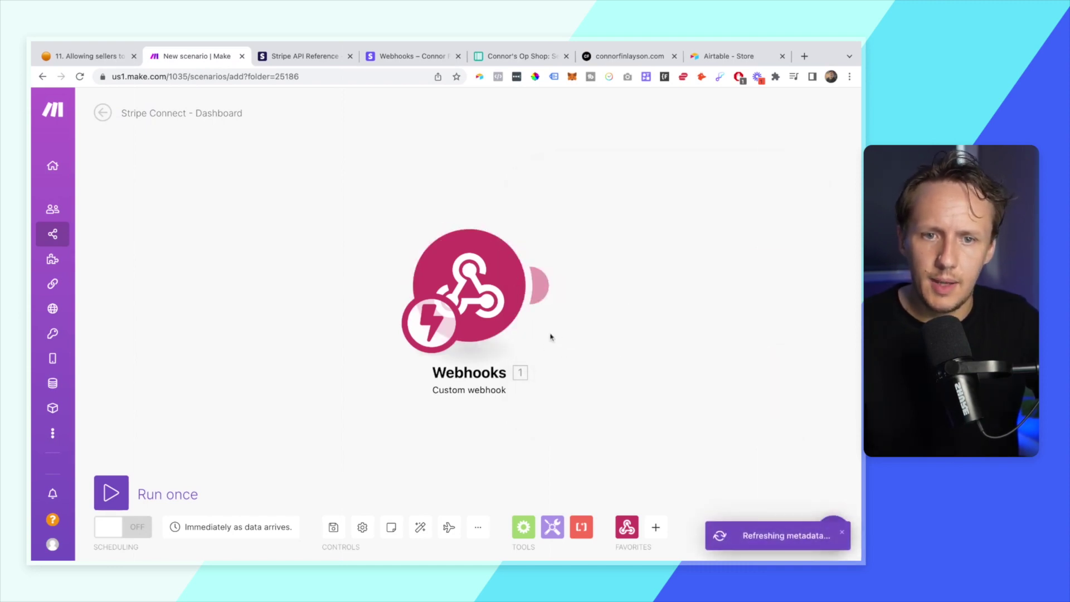
{"action": "right_click", "coordinate": [475, 295]}
{"action": "left_click", "coordinate": [524, 322]}
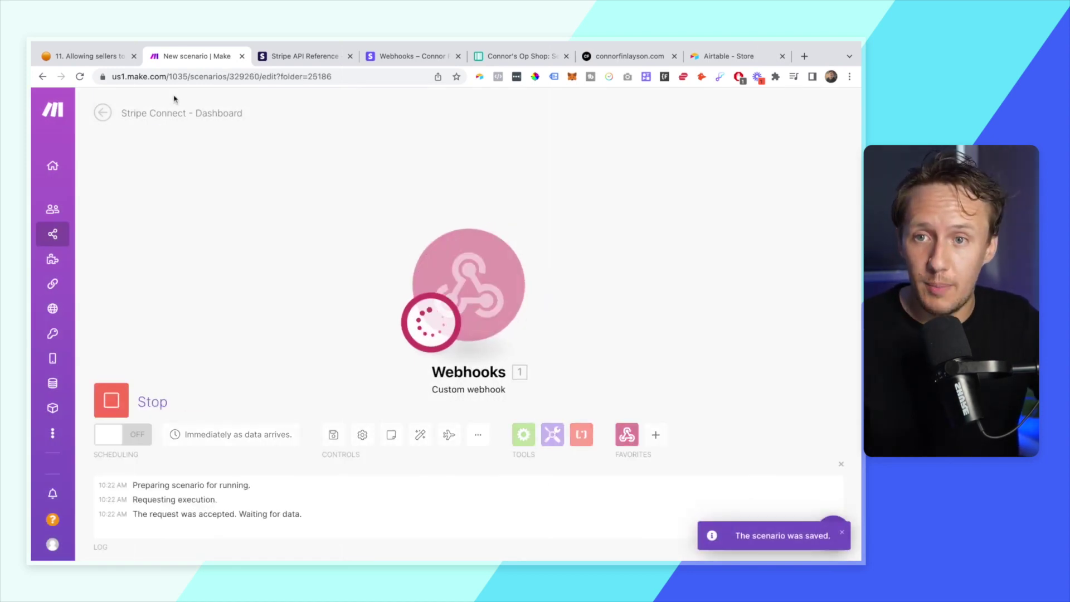
- Open the first seller's Dashboard Link and view the received accountID and recordID
{"action": "left_click", "coordinate": [506, 57]}
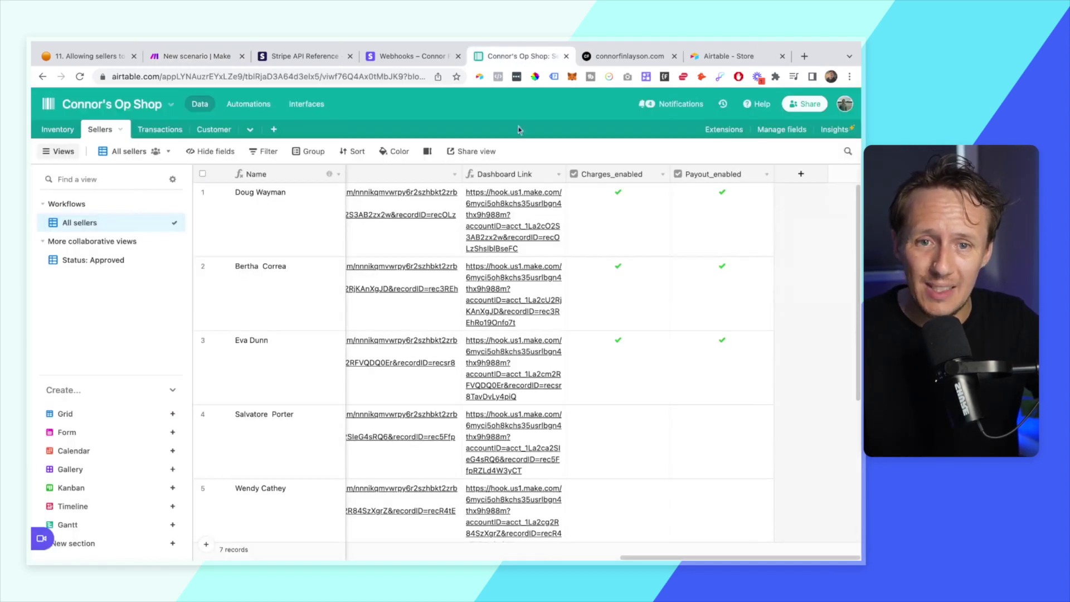
{"action": "left_click", "coordinate": [494, 215]}
{"action": "left_click", "coordinate": [494, 214]}
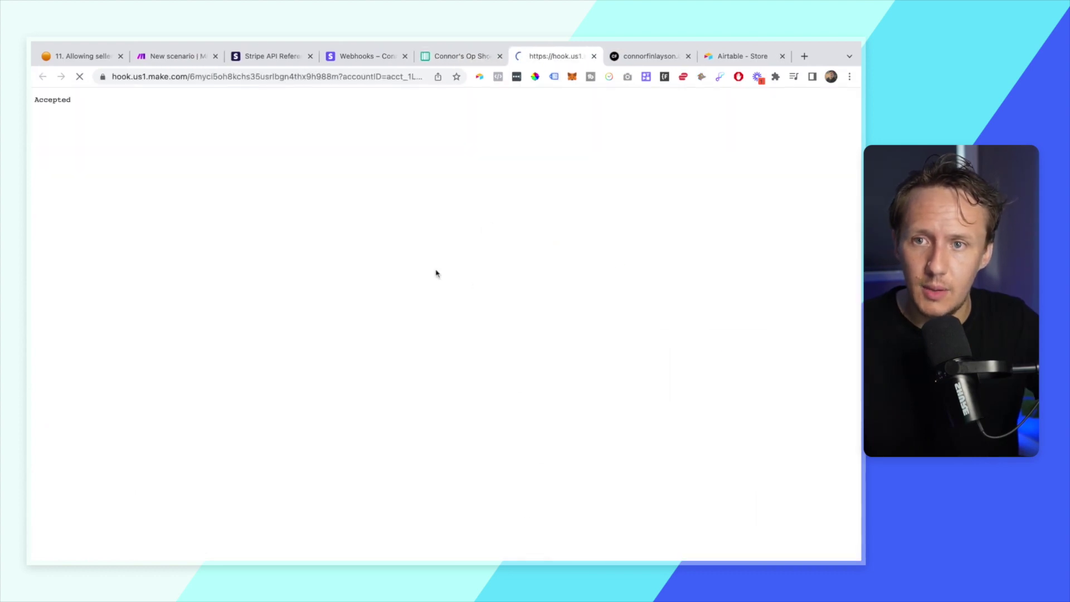
{"action": "left_click", "coordinate": [170, 57]}
{"action": "left_click", "coordinate": [537, 216]}
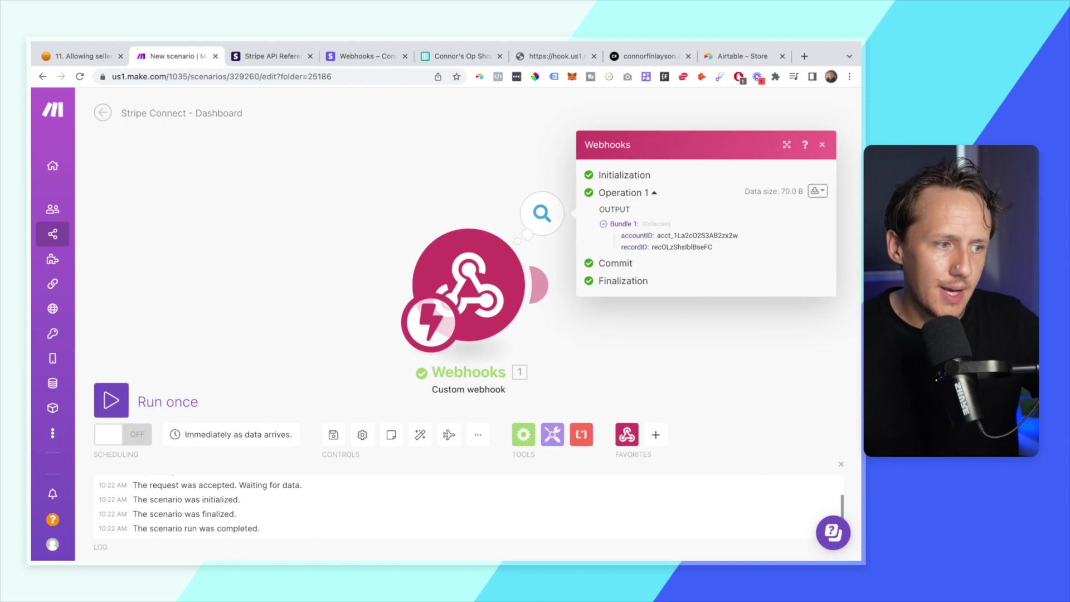
- Add a Stripe 'Make an API Call' module after the webhook
{"action": "left_click", "coordinate": [549, 280]}
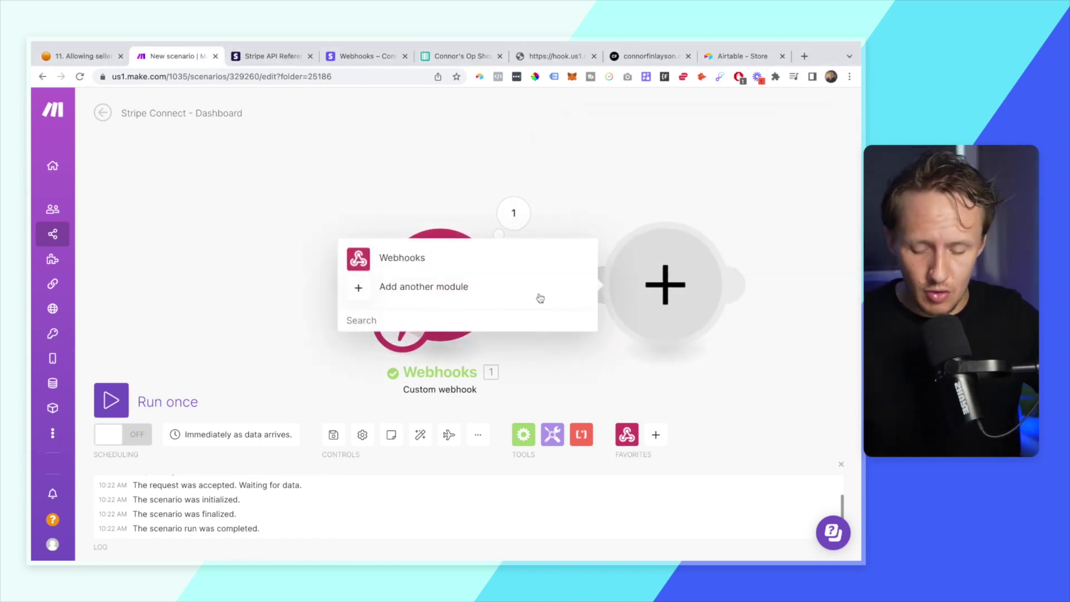
{"action": "type", "text": "stripe"}
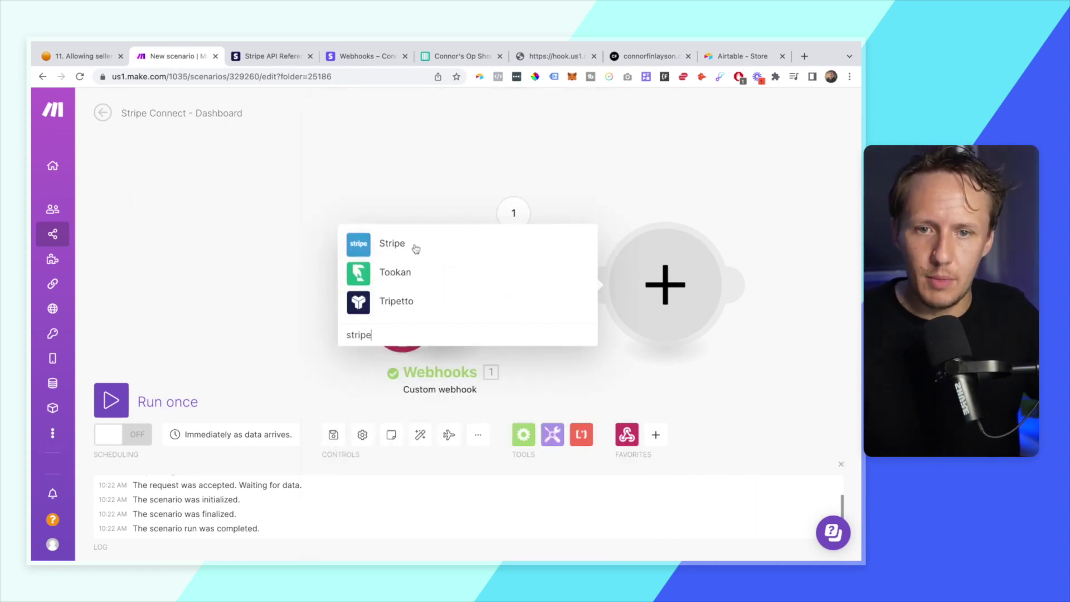
{"action": "left_click", "coordinate": [413, 246]}
{"action": "left_click", "coordinate": [438, 131]}
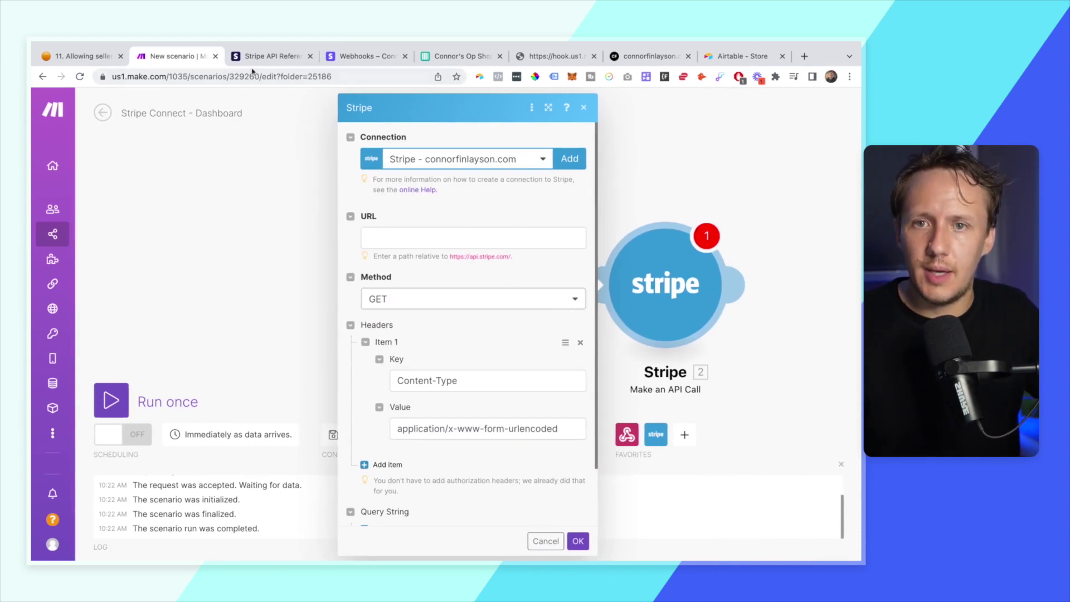
- Set the request URL to v1/accounts/{accountID}/login_links, mapping accountID from the webhook
{"action": "left_click", "coordinate": [268, 55]}
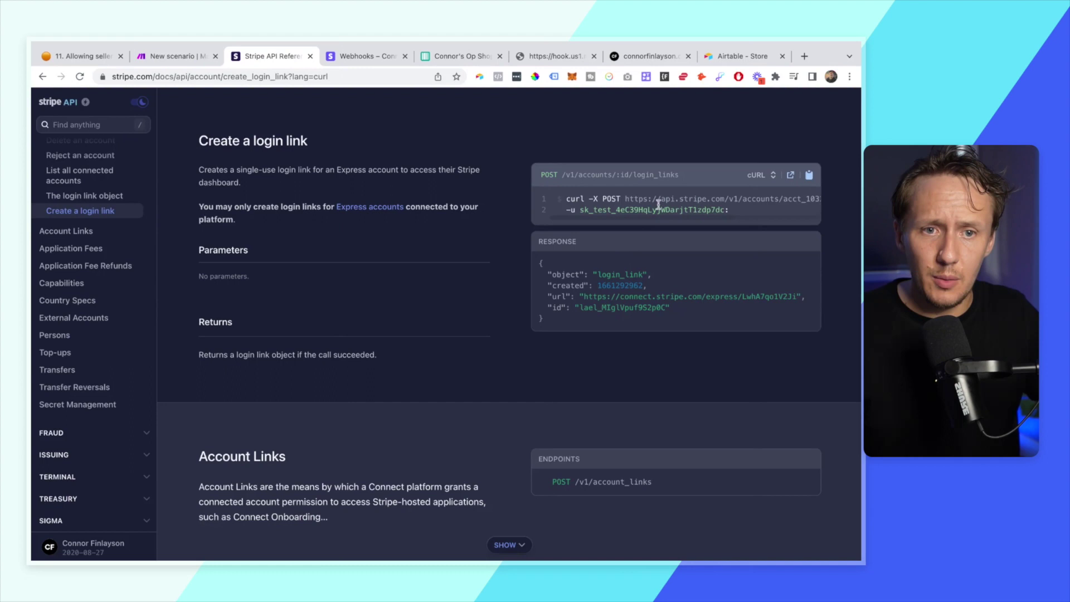
{"action": "scroll", "coordinate": [666, 199], "scroll_direction": "right", "scroll_amount": 1}
{"action": "mouse_move", "coordinate": [614, 198]}
{"action": "left_mouse_down"}
{"action": "mouse_move", "coordinate": [616, 210]}
{"action": "mouse_move", "coordinate": [615, 197]}
{"action": "left_mouse_up"}
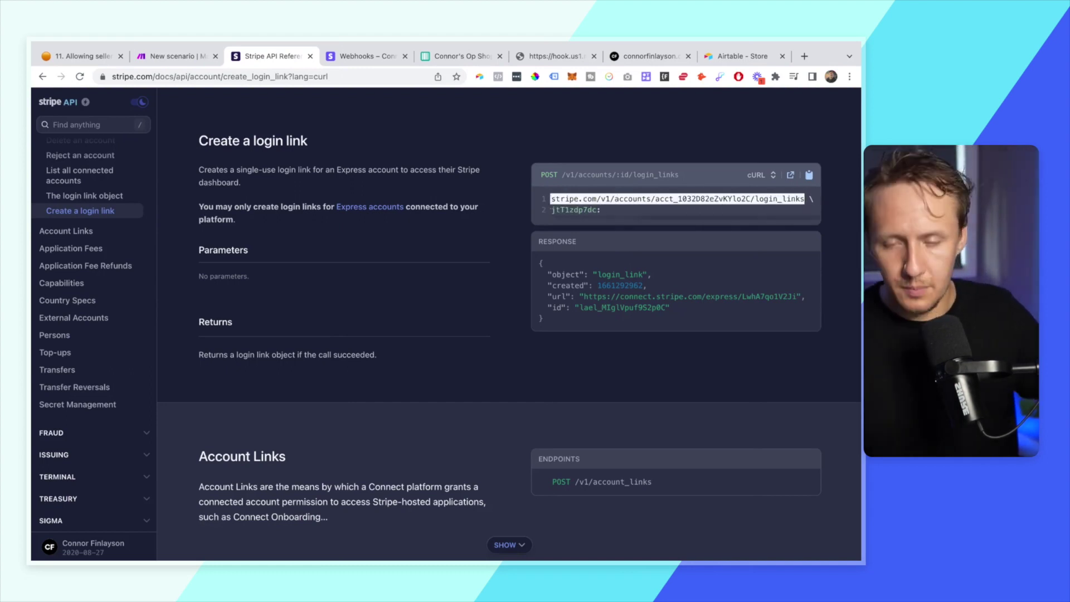
{"action": "left_click", "coordinate": [173, 56]}
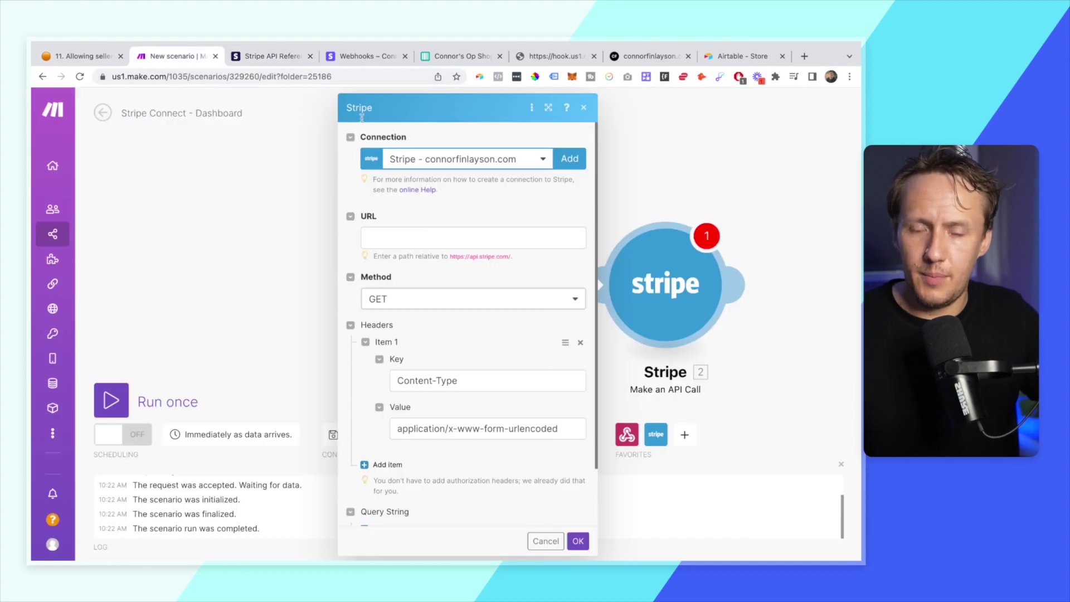
{"action": "left_click", "coordinate": [427, 239]}
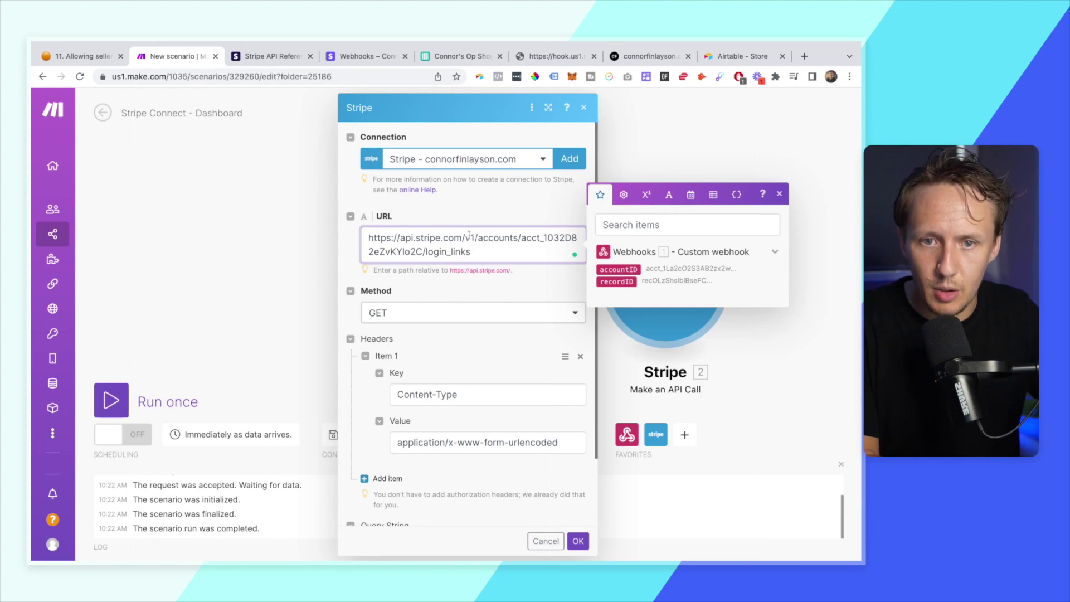
{"action": "key", "text": "shift+Home"}
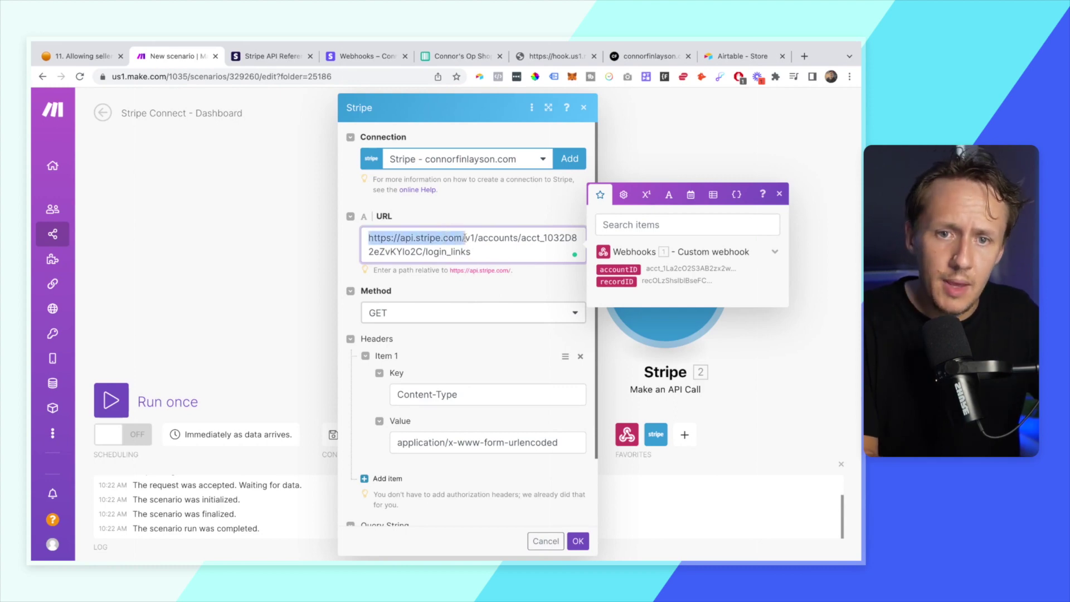
{"action": "key", "text": "BackSpace"}
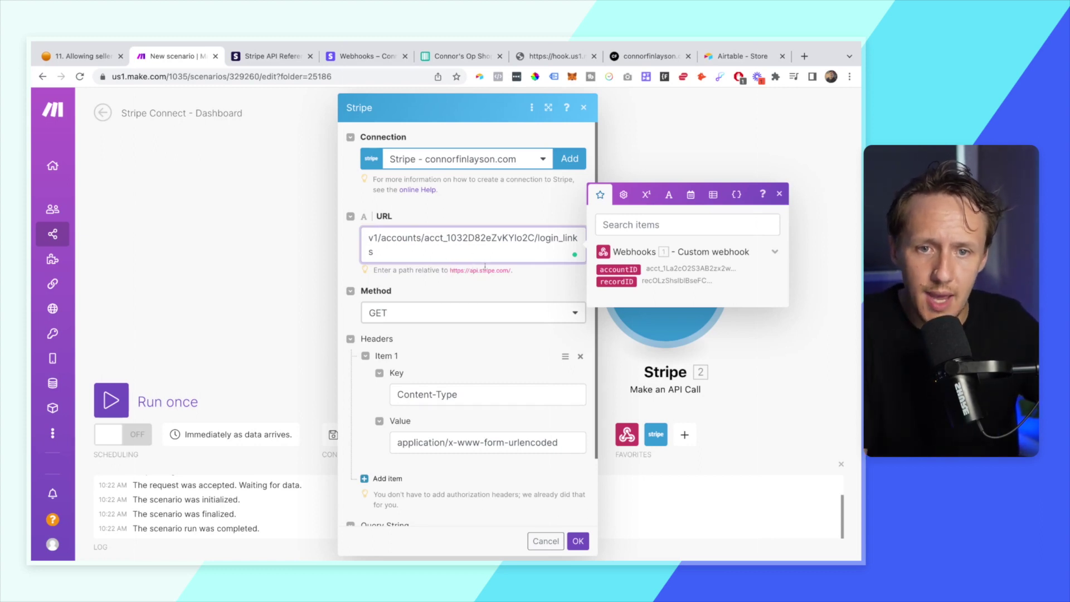
{"action": "left_click_drag", "start_coordinate": [531, 238], "coordinate": [416, 239]}
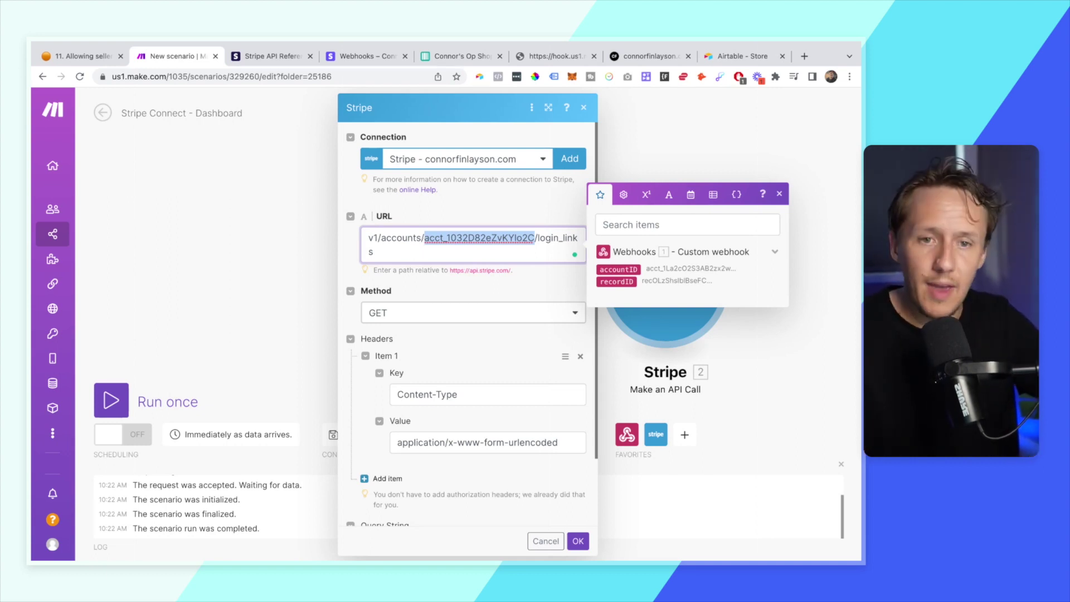
{"action": "key", "text": "BackSpace"}
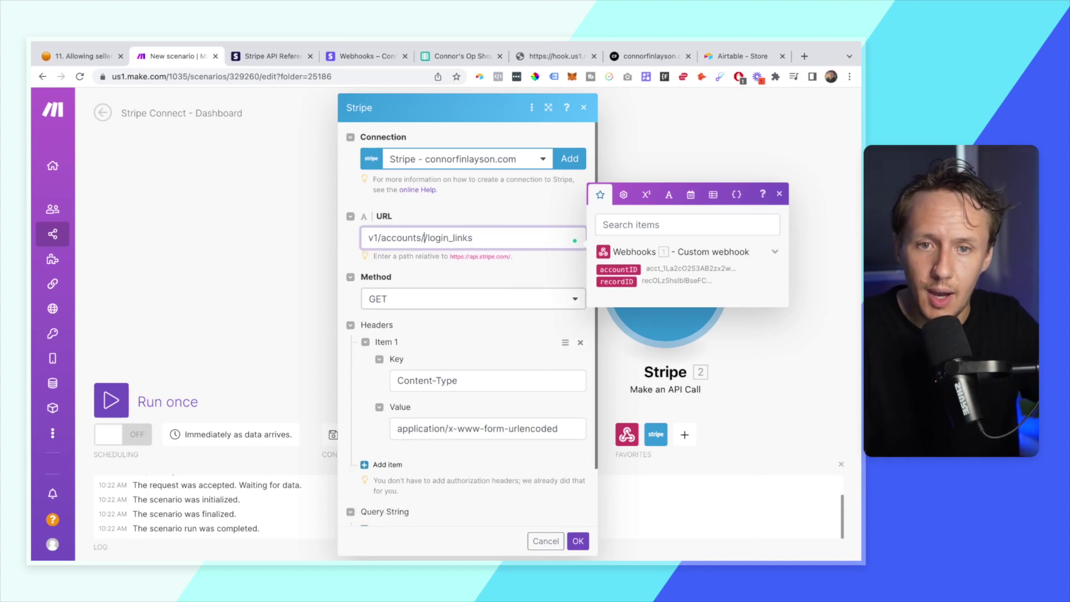
{"action": "left_click", "coordinate": [621, 270]}
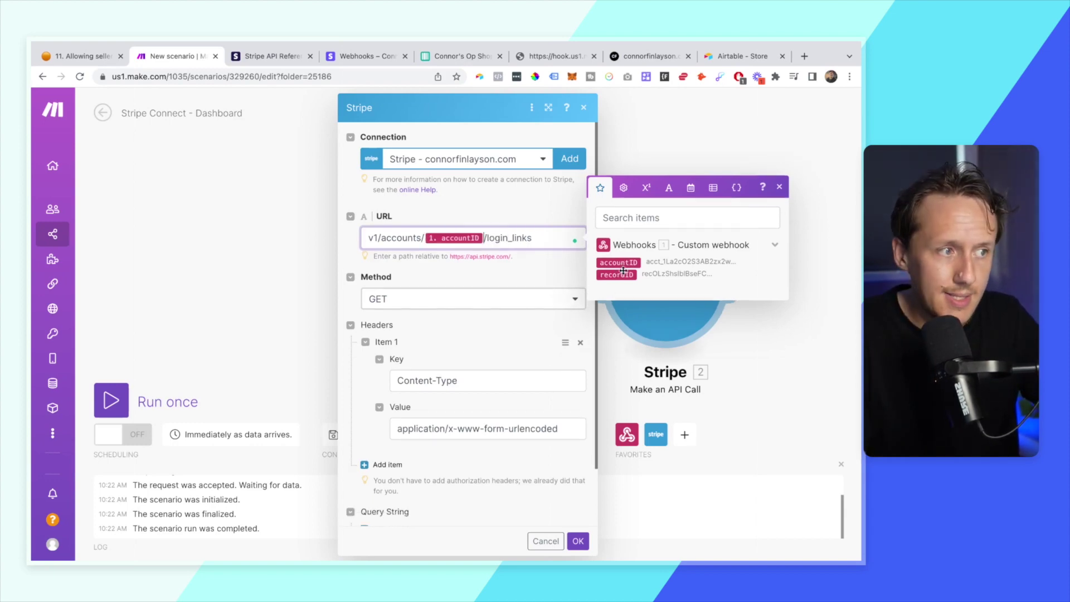
- Set the method to POST with the Content-Type application/x-www-form-urlencoded header and confirm
{"action": "left_click", "coordinate": [385, 299]}
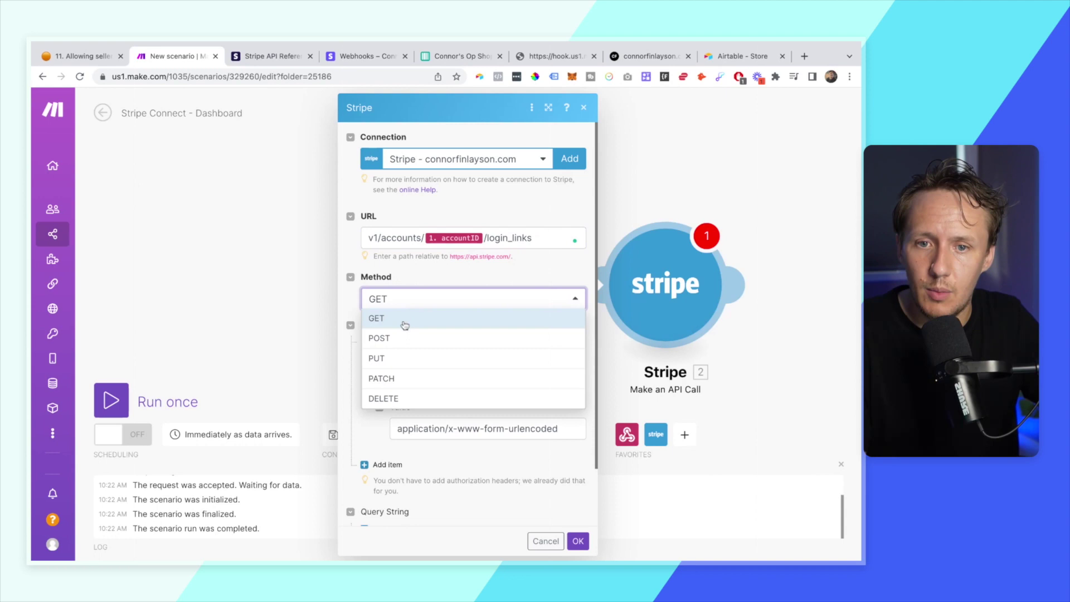
{"action": "left_click", "coordinate": [411, 339]}
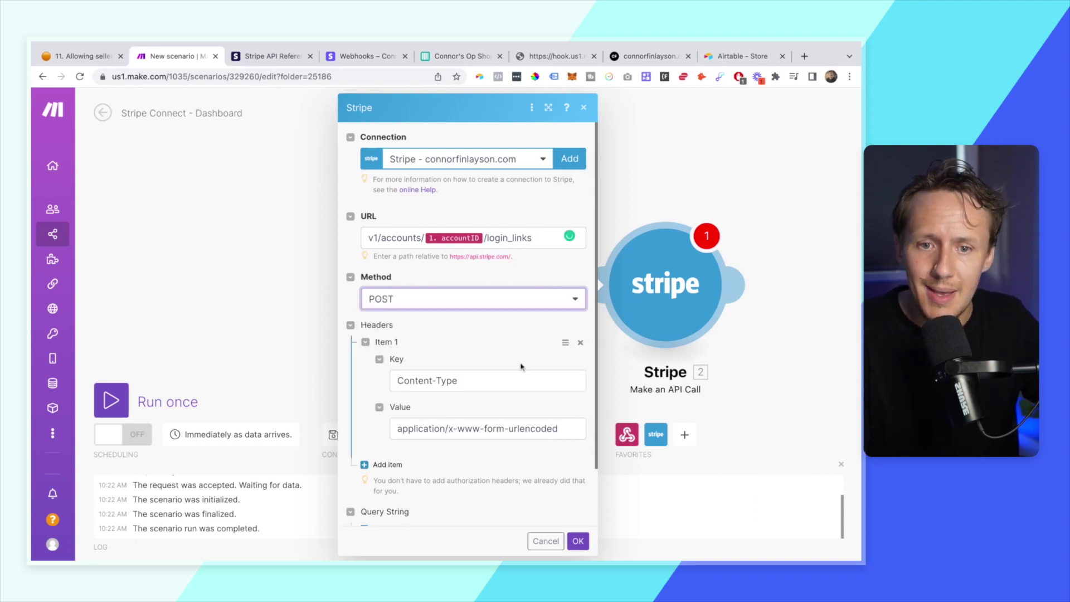
{"action": "scroll", "coordinate": [520, 366], "scroll_direction": "down", "scroll_amount": 2}
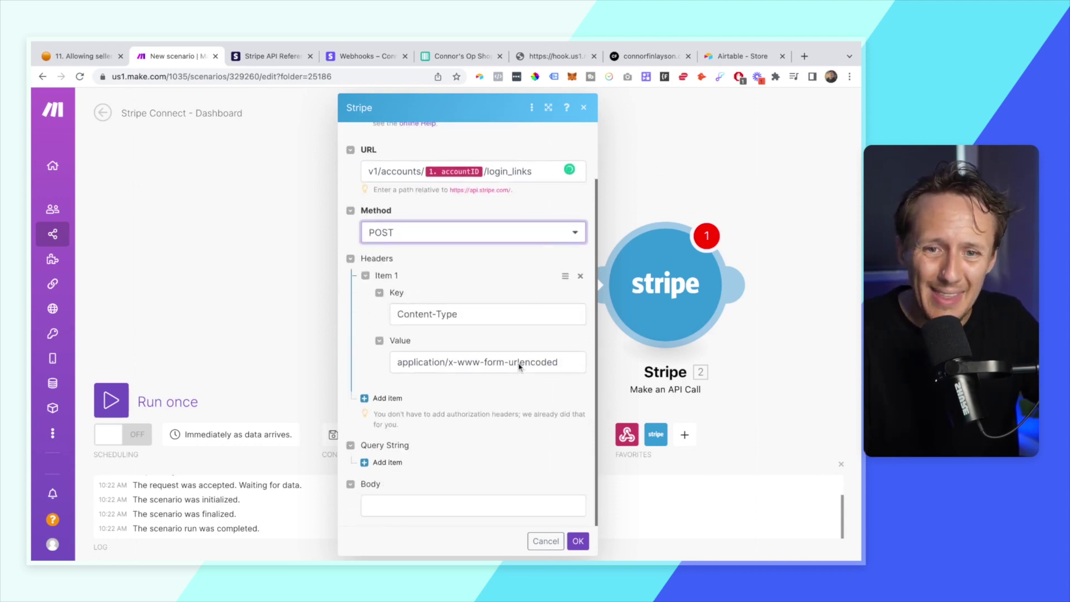
{"action": "left_click", "coordinate": [283, 61]}
{"action": "left_click_drag", "start_coordinate": [619, 215], "coordinate": [614, 200]}
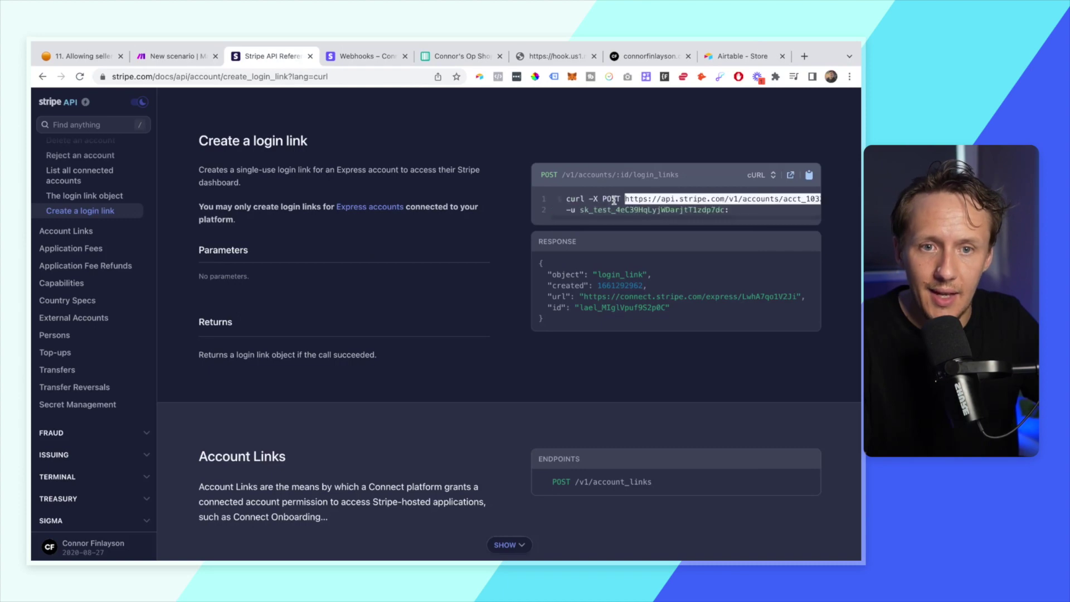
{"action": "left_click", "coordinate": [170, 56]}
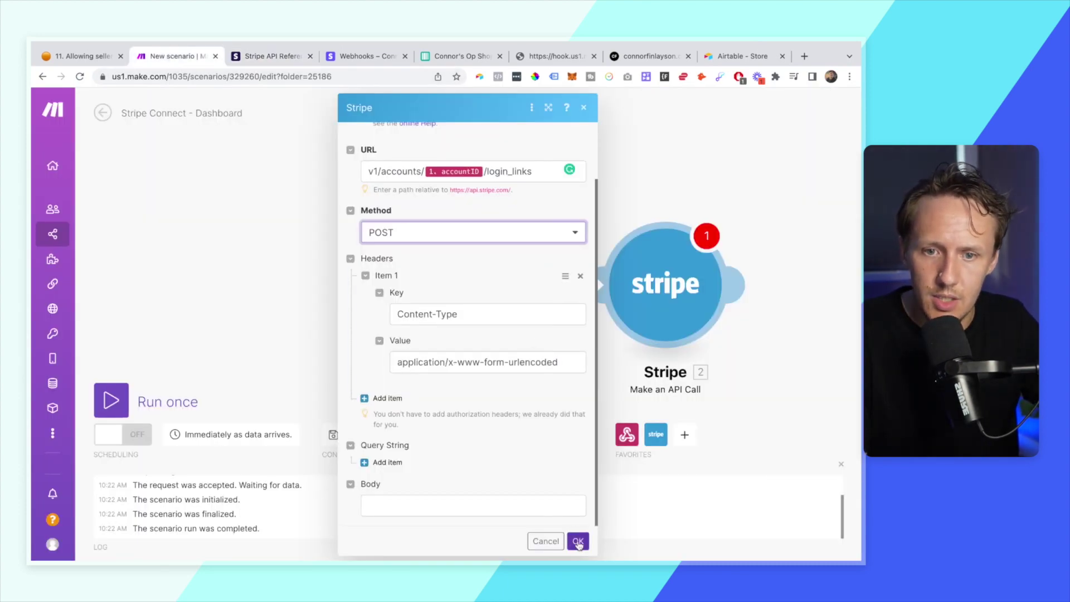
{"action": "left_click", "coordinate": [578, 542]}
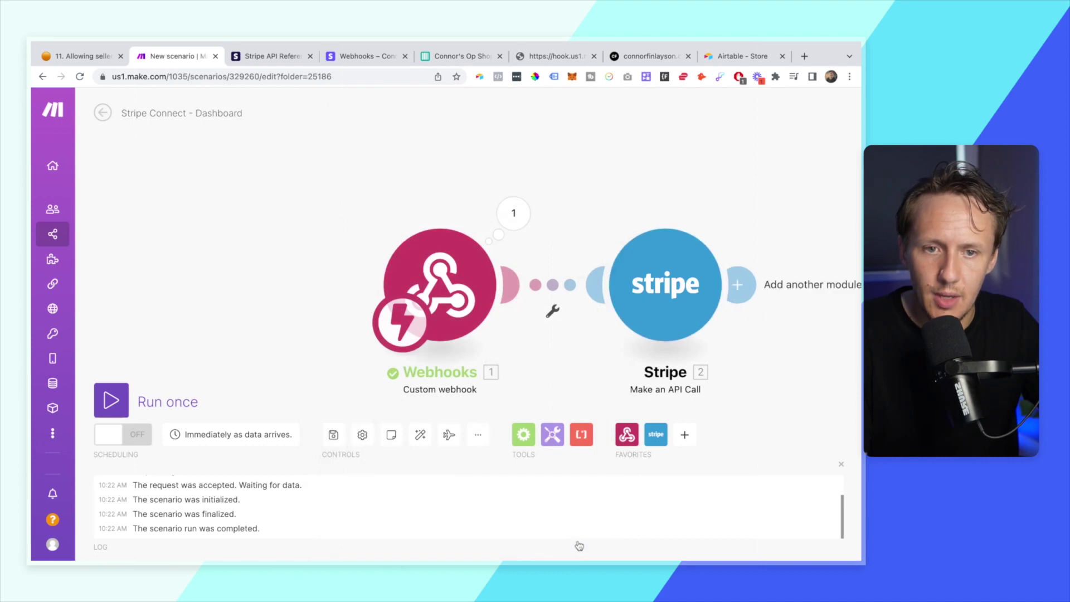
- Test-run the Stripe module alone using the first seller's copied Stripe Account ID
{"action": "right_click", "coordinate": [650, 306]}
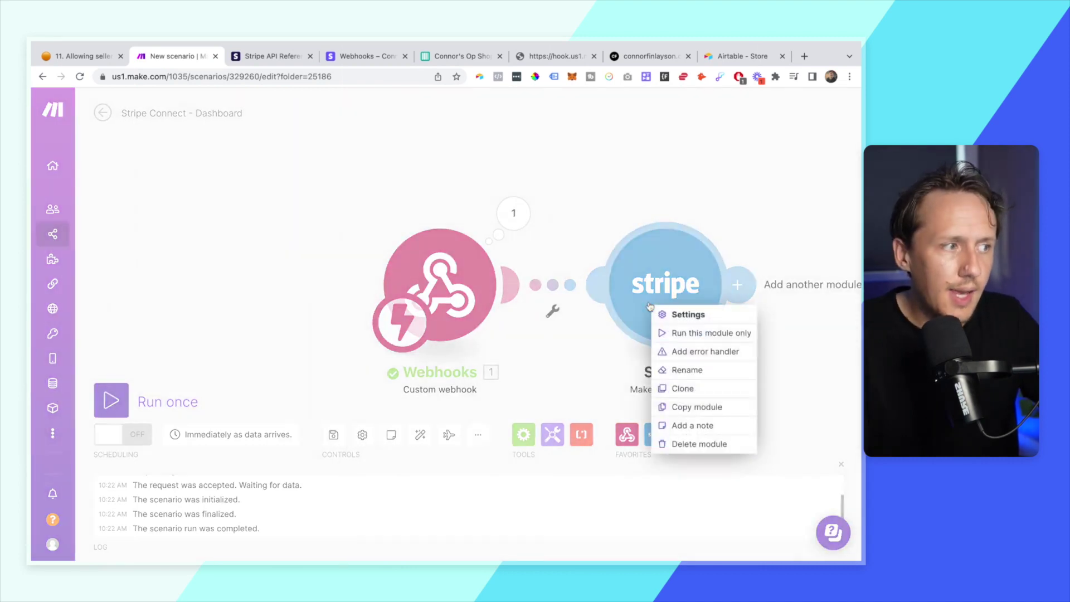
{"action": "left_click", "coordinate": [707, 344]}
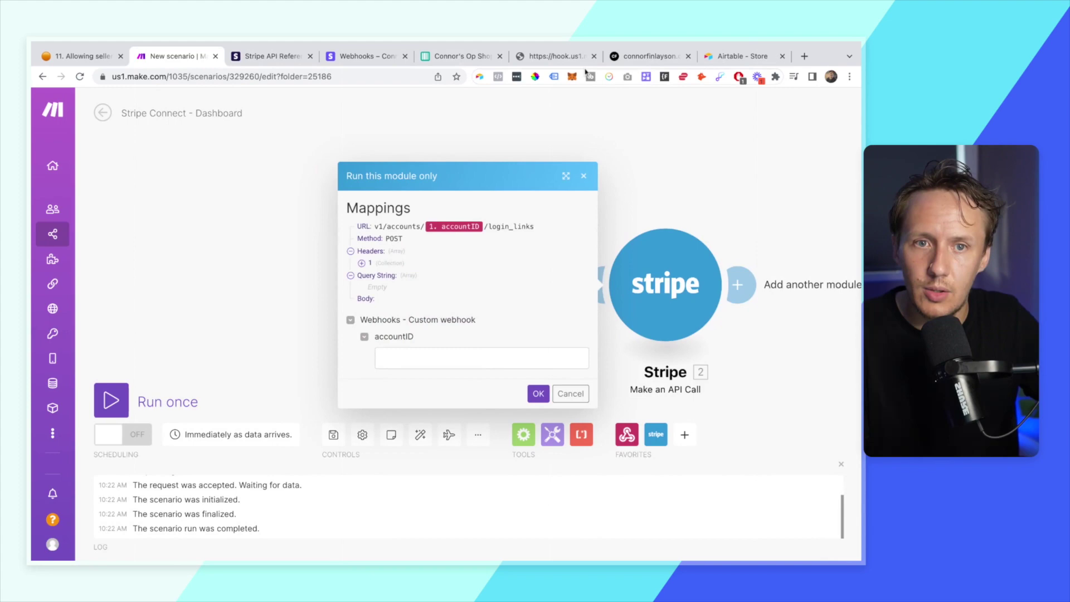
{"action": "left_click", "coordinate": [462, 58]}
{"action": "scroll", "coordinate": [467, 219], "scroll_direction": "left", "scroll_amount": 10}
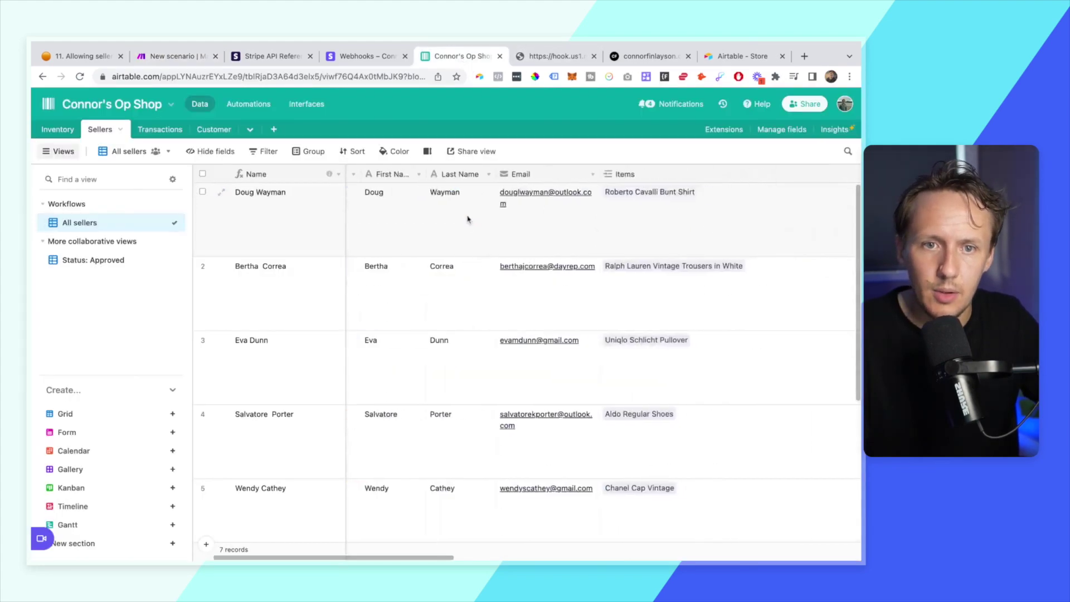
{"action": "scroll", "coordinate": [468, 219], "scroll_direction": "right", "scroll_amount": 3}
{"action": "scroll", "coordinate": [467, 219], "scroll_direction": "right", "scroll_amount": 5}
{"action": "left_click", "coordinate": [508, 226]}
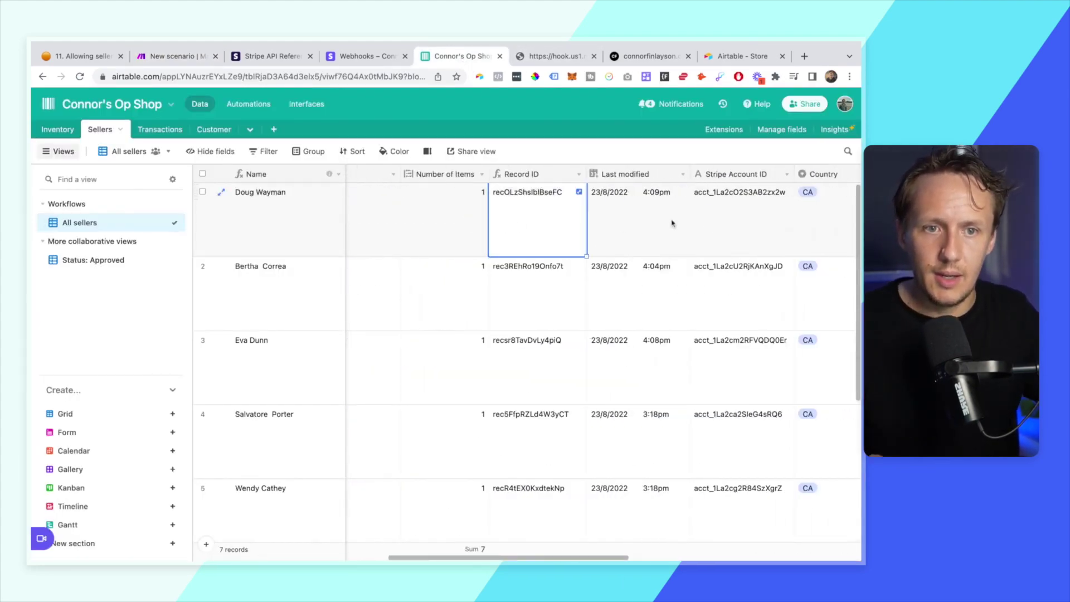
{"action": "left_click", "coordinate": [710, 225]}
{"action": "key", "text": "super+c"}
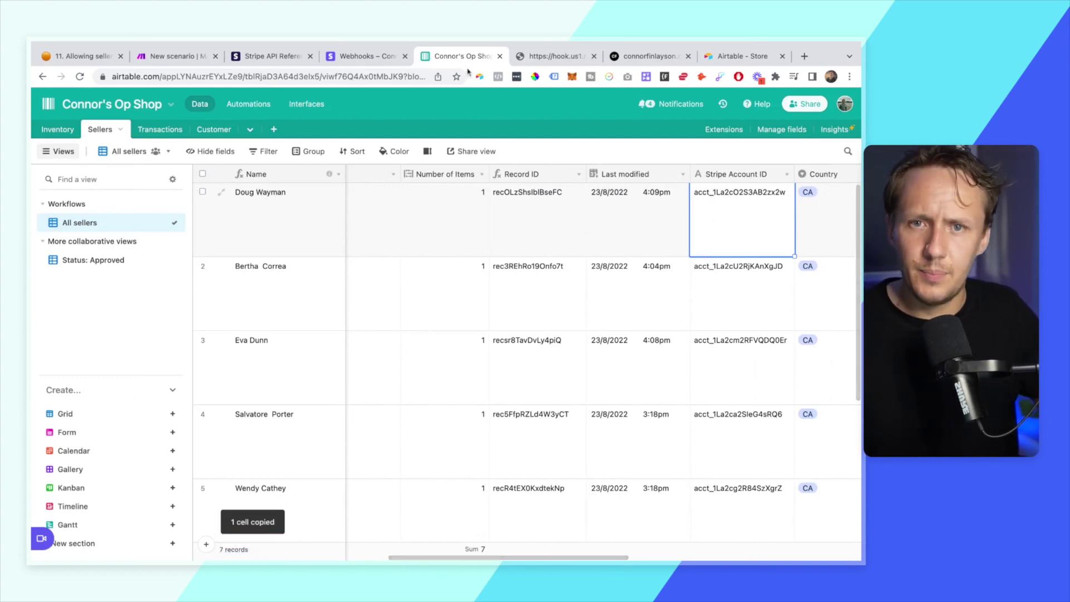
{"action": "left_click", "coordinate": [368, 56]}
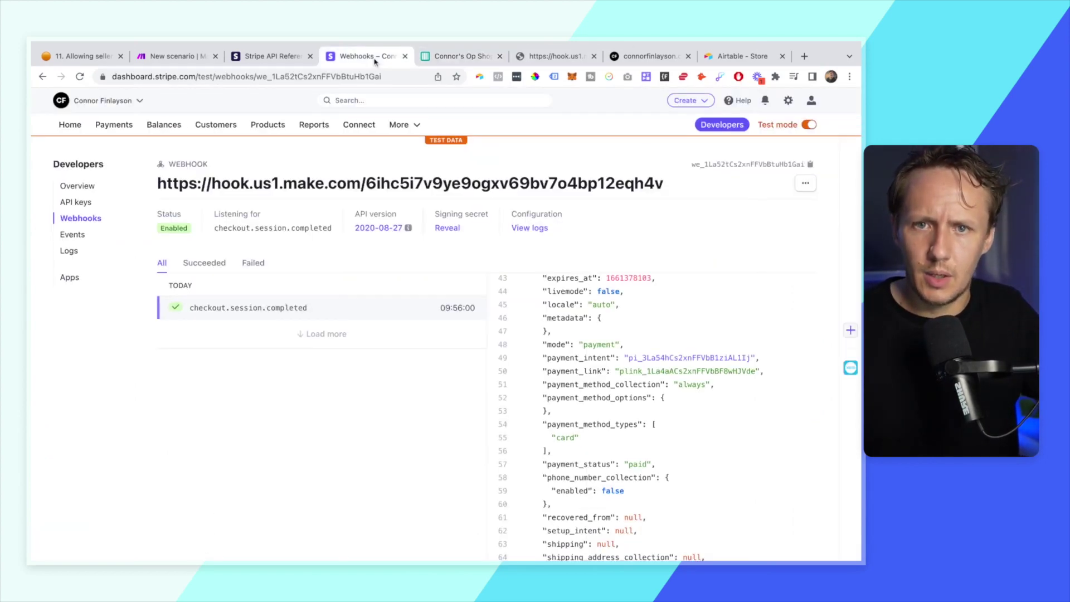
{"action": "left_click", "coordinate": [156, 58]}
{"action": "key", "text": "super+v"}
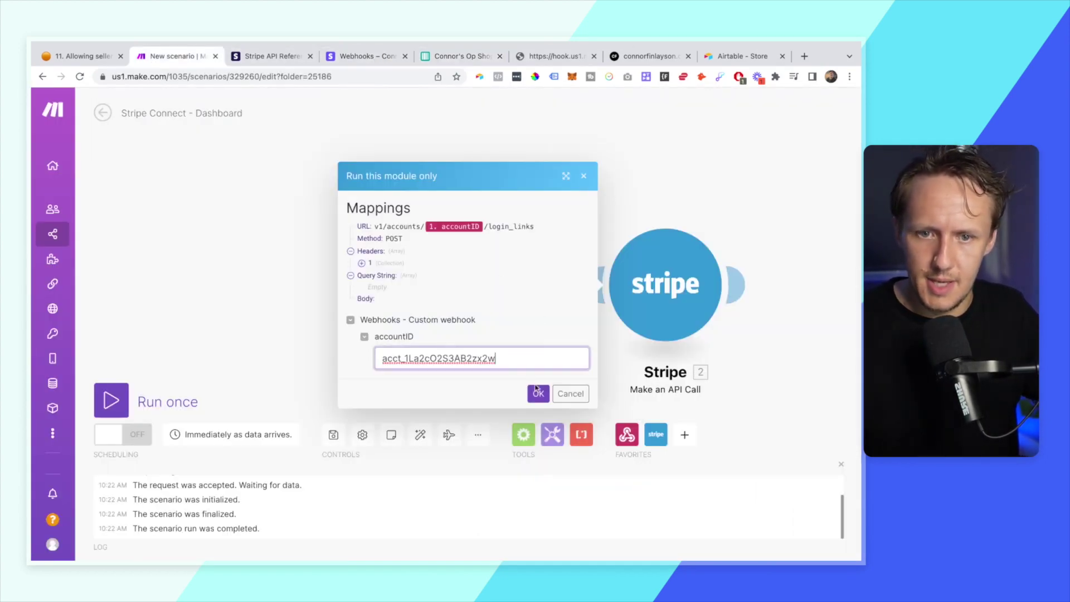
{"action": "left_click", "coordinate": [538, 394]}
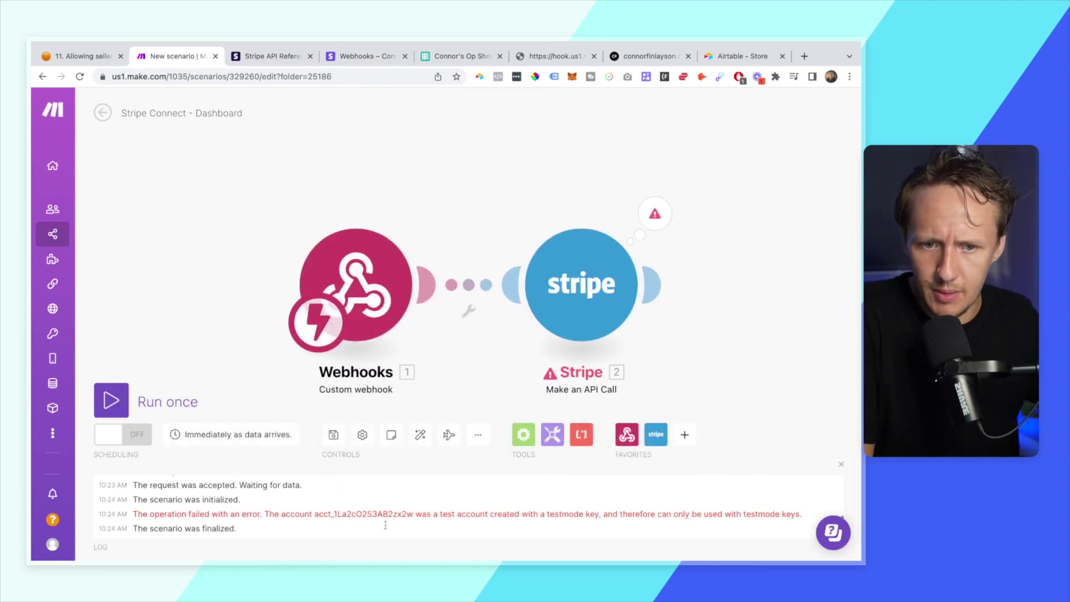
- Switch the Stripe module's connection to TEST and save
{"action": "left_click", "coordinate": [581, 284]}
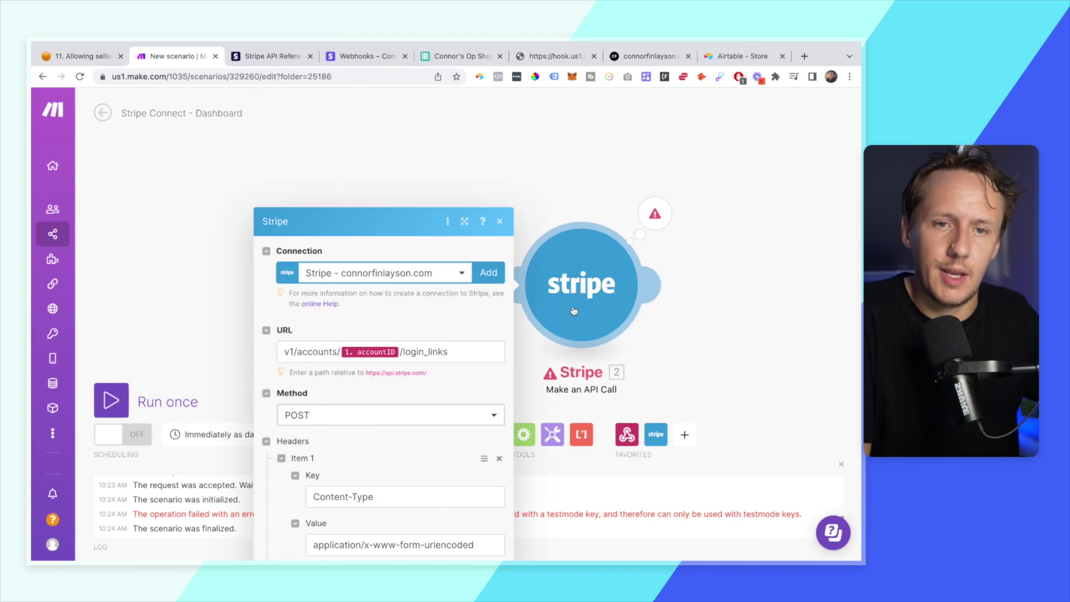
{"action": "left_click", "coordinate": [340, 155]}
{"action": "left_click", "coordinate": [350, 199]}
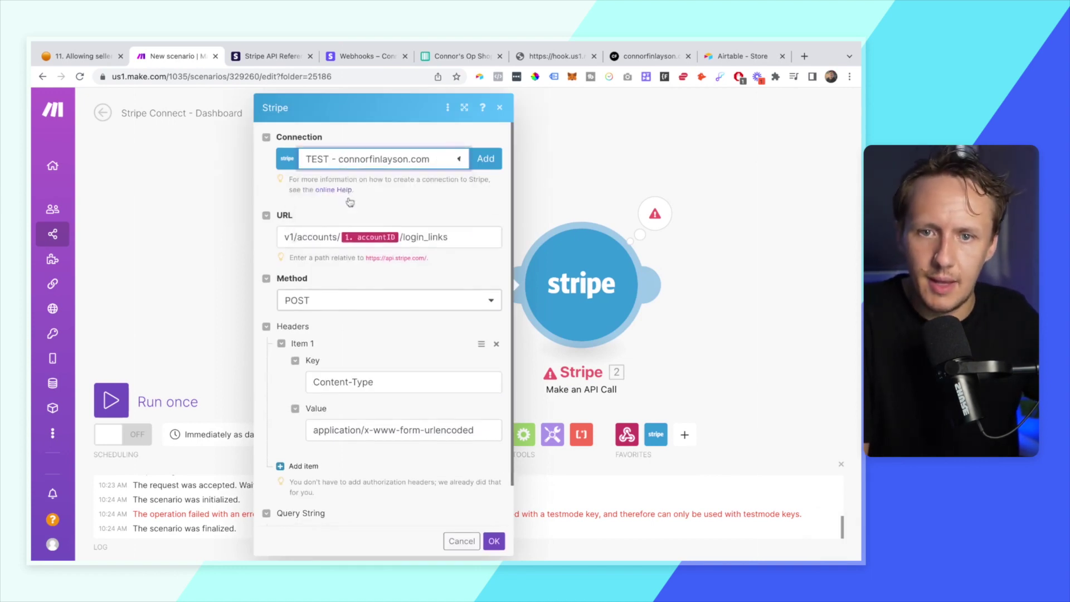
{"action": "scroll", "coordinate": [406, 343], "scroll_direction": "down", "scroll_amount": 3}
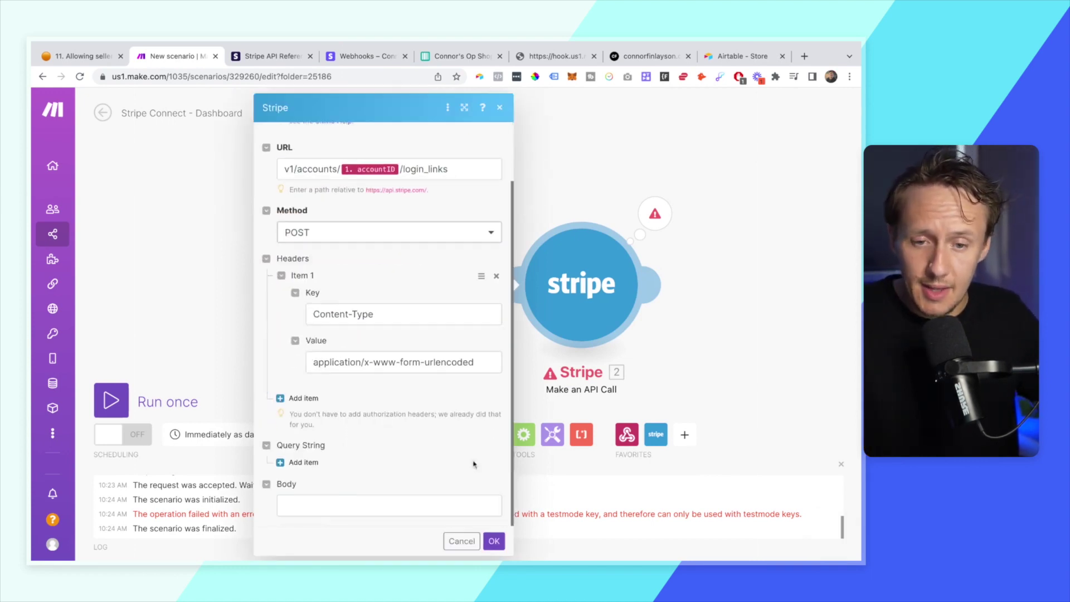
{"action": "left_click", "coordinate": [494, 541]}
- Rerun the Stripe module with the account ID and expand the output body's login link
{"action": "right_click", "coordinate": [552, 312]}
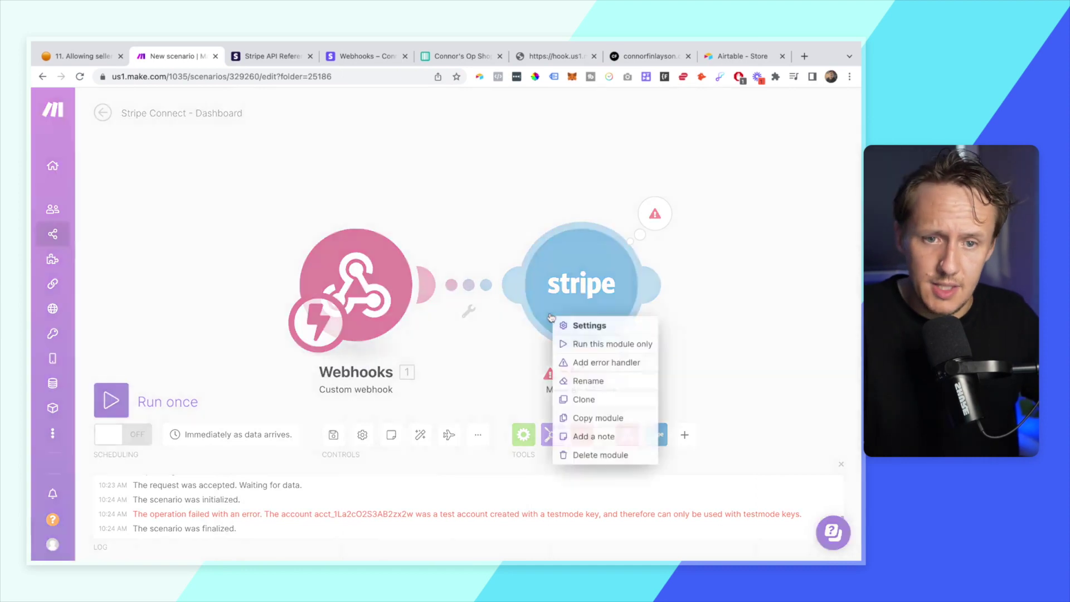
{"action": "left_click", "coordinate": [591, 342]}
{"action": "left_click", "coordinate": [388, 355]}
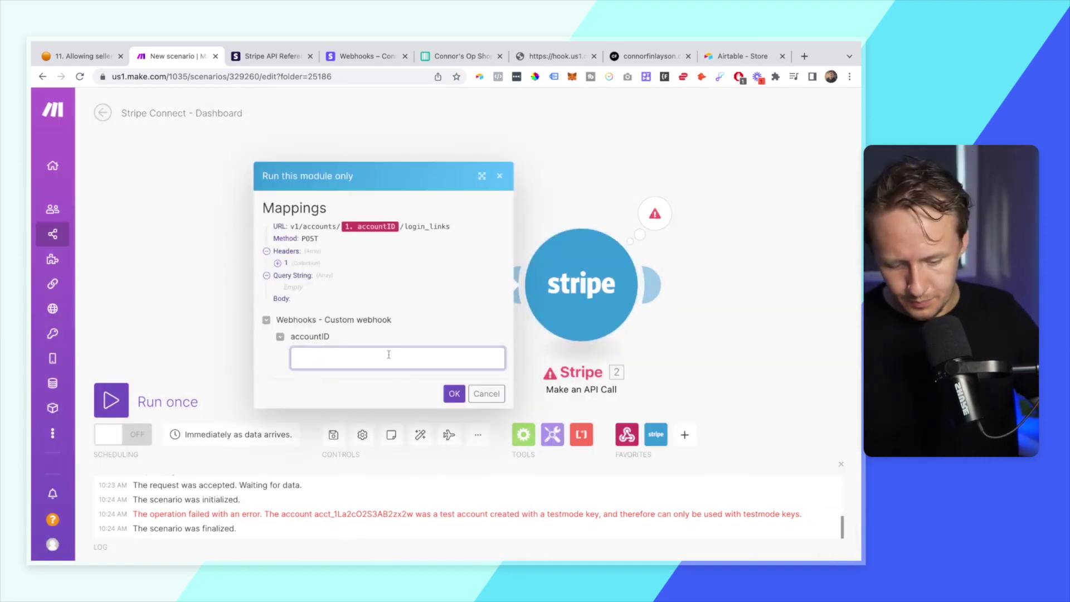
{"action": "key", "text": "super+v"}
{"action": "left_click", "coordinate": [455, 393]}
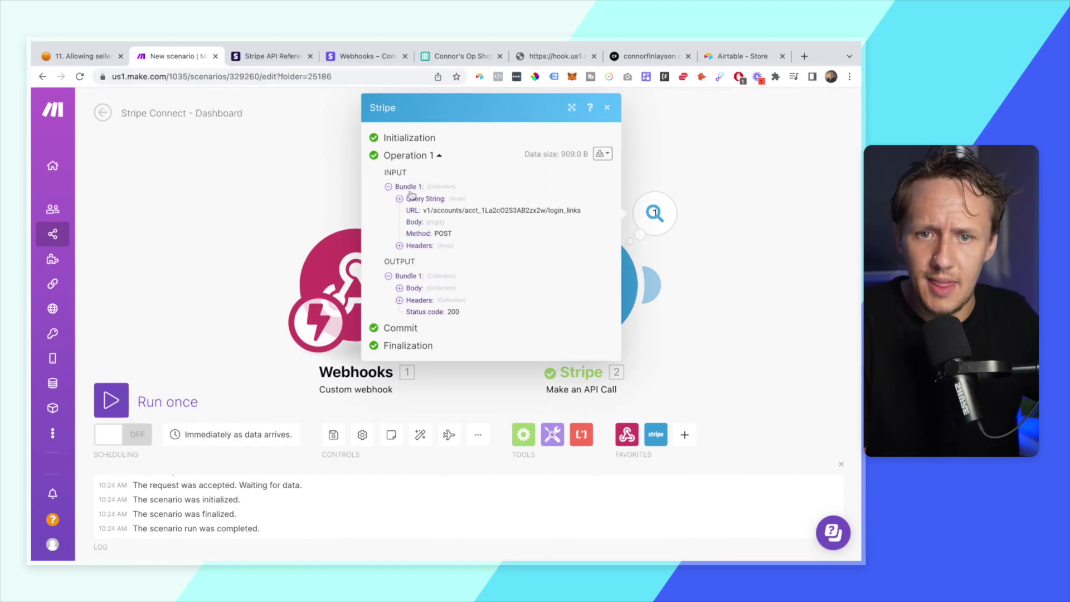
{"action": "left_click", "coordinate": [400, 288]}
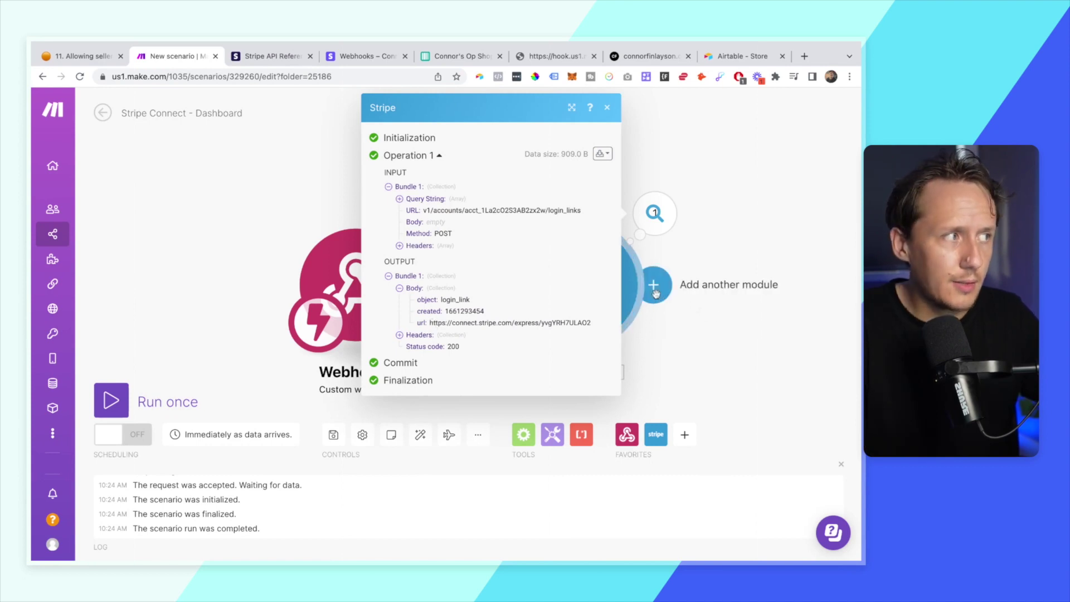
- Add a Webhook response module after Stripe with a custom header enabled
{"action": "left_click", "coordinate": [661, 293]}
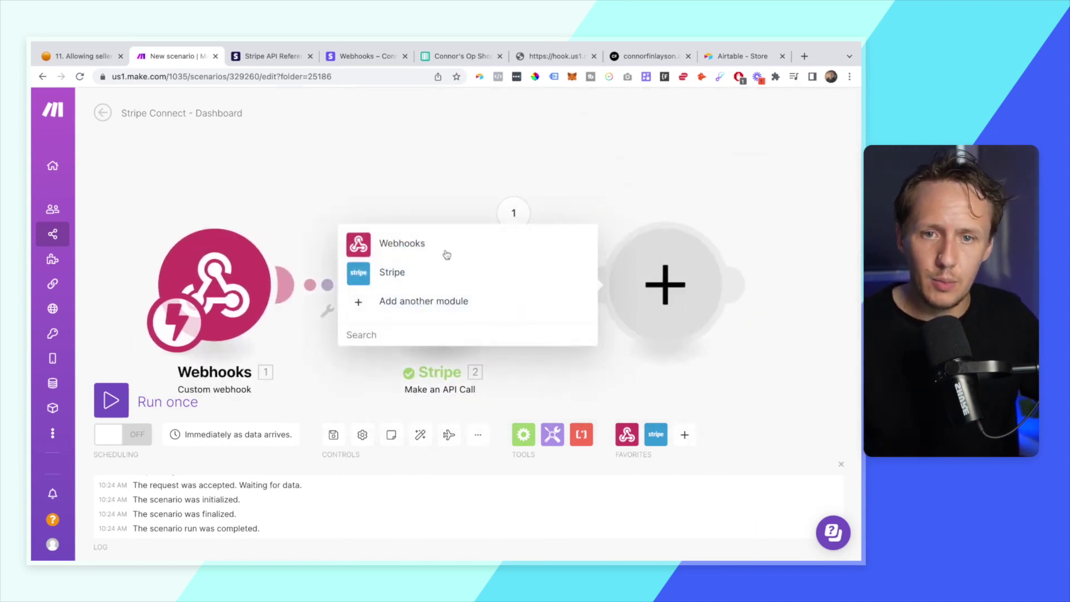
{"action": "left_click", "coordinate": [442, 251]}
{"action": "left_click", "coordinate": [451, 278]}
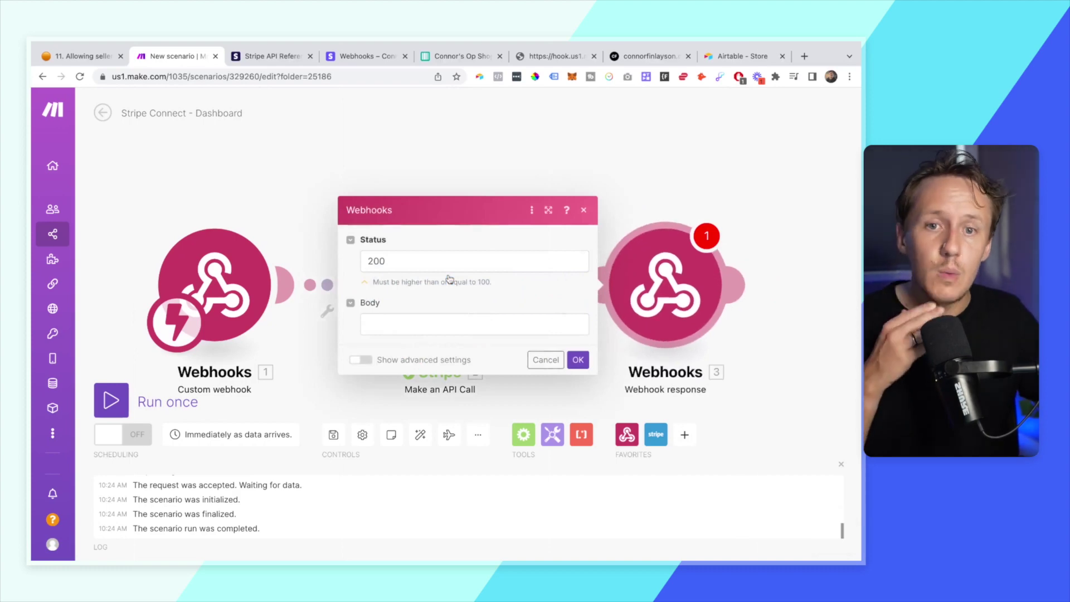
{"action": "left_click", "coordinate": [423, 262]}
{"action": "left_click", "coordinate": [360, 360]}
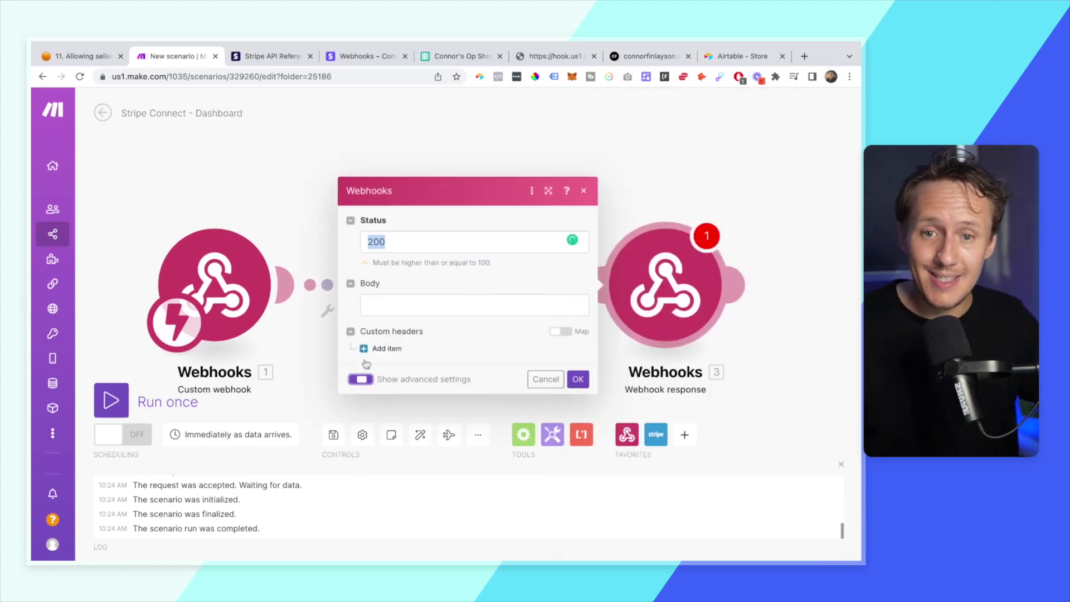
{"action": "left_click", "coordinate": [393, 344]}
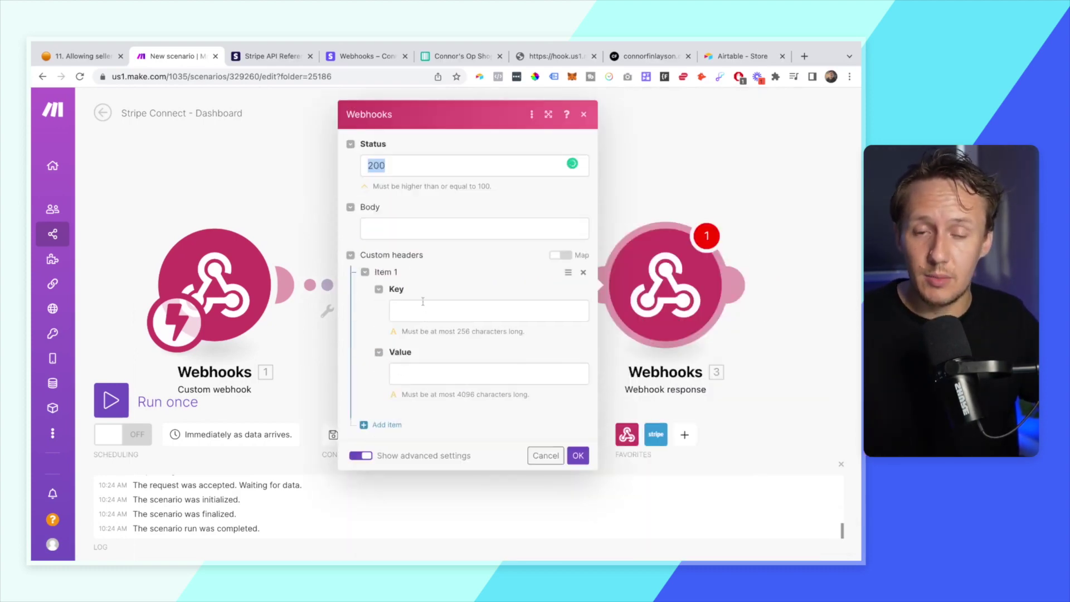
- Set status 302 with a Location header mapped to the Stripe login url, then run the scenario
{"action": "left_click", "coordinate": [413, 163]}
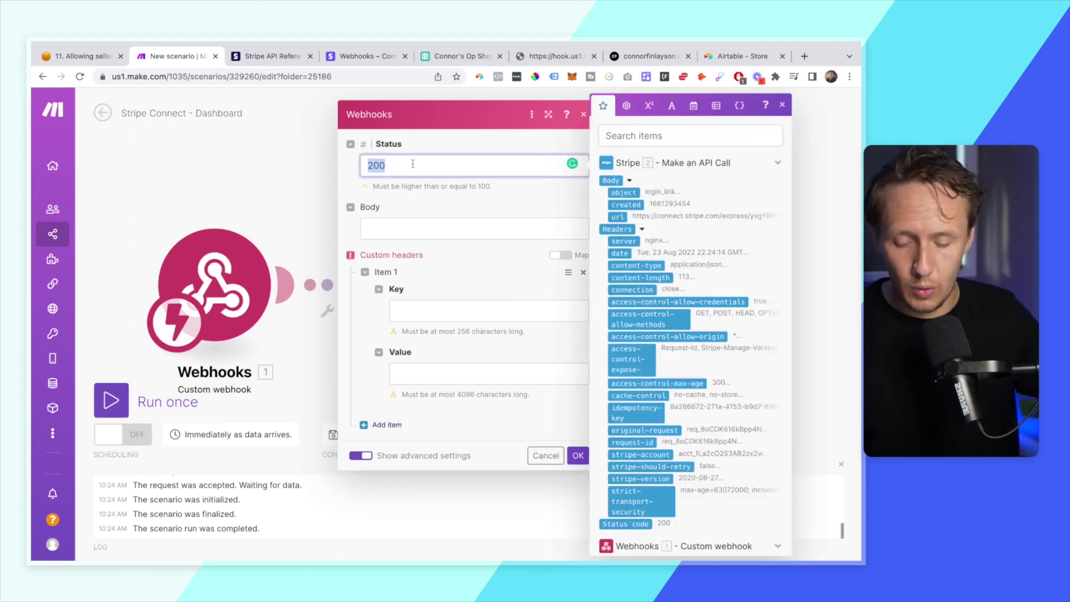
{"action": "type", "text": "302"}
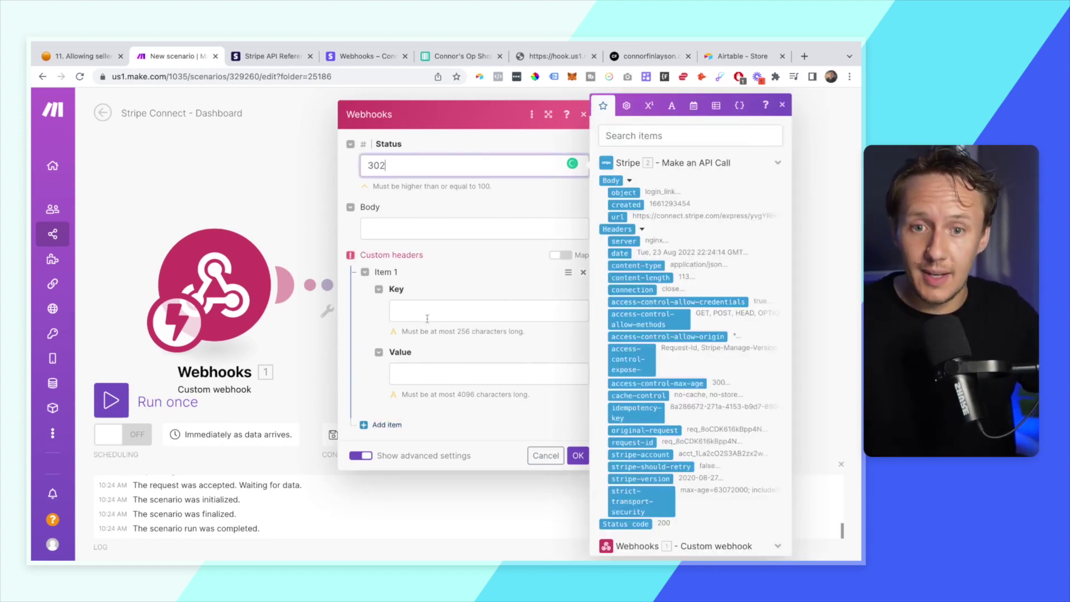
{"action": "left_click", "coordinate": [424, 312]}
{"action": "type", "text": "Loca"}
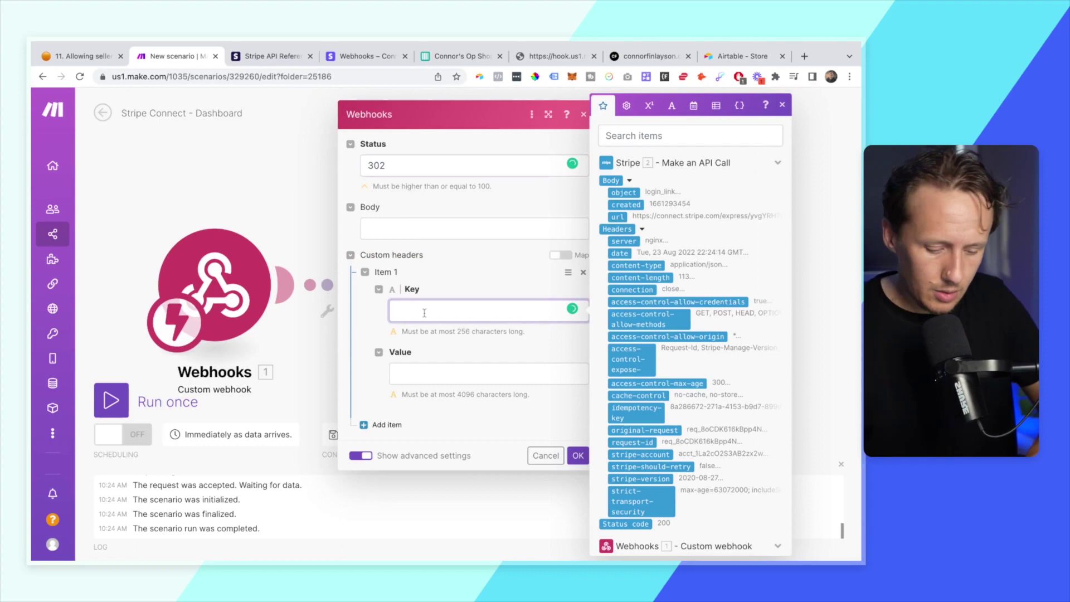
{"action": "type", "text": "tion"}
{"action": "left_click", "coordinate": [433, 374]}
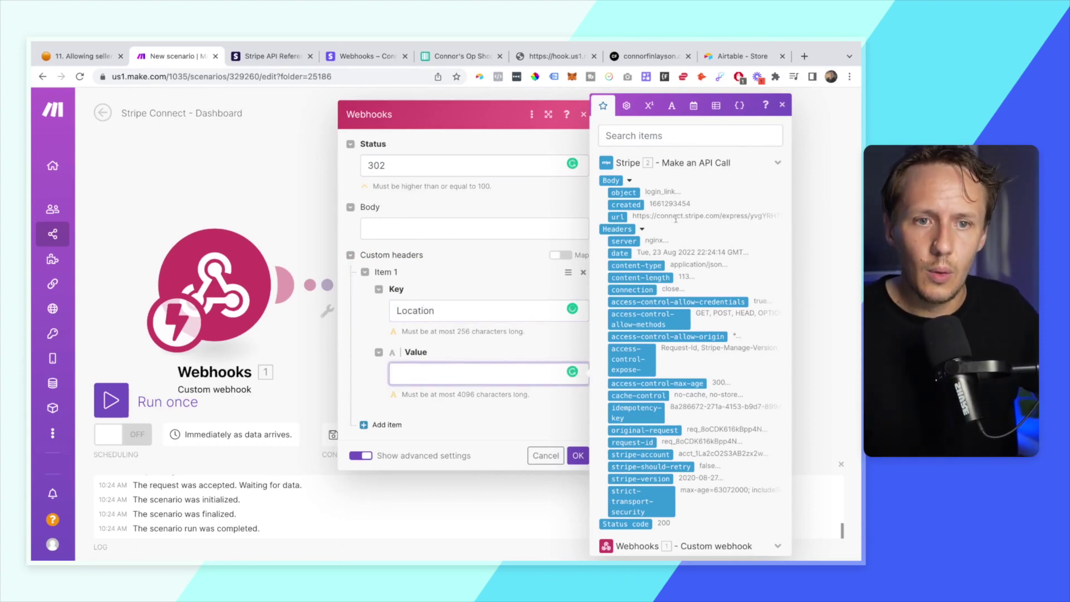
{"action": "left_click", "coordinate": [617, 218]}
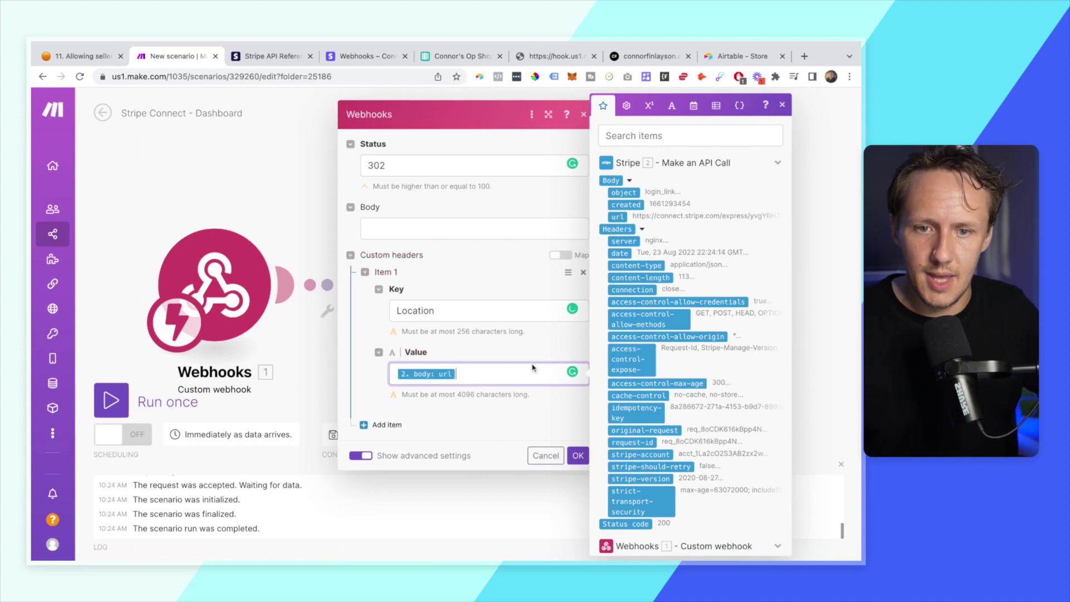
{"action": "left_click", "coordinate": [578, 455]}
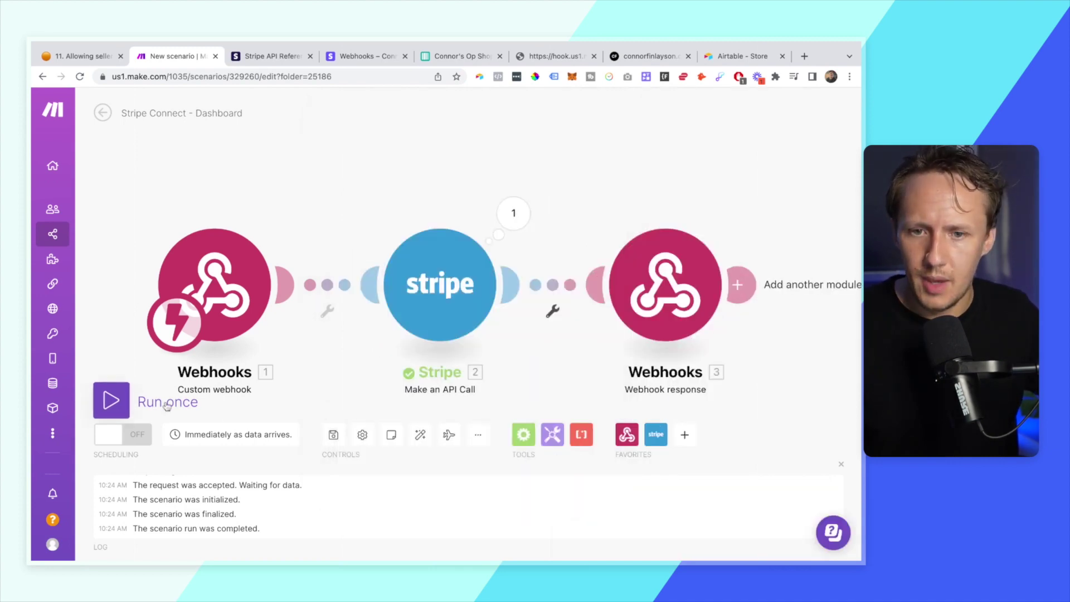
{"action": "left_click", "coordinate": [114, 404]}
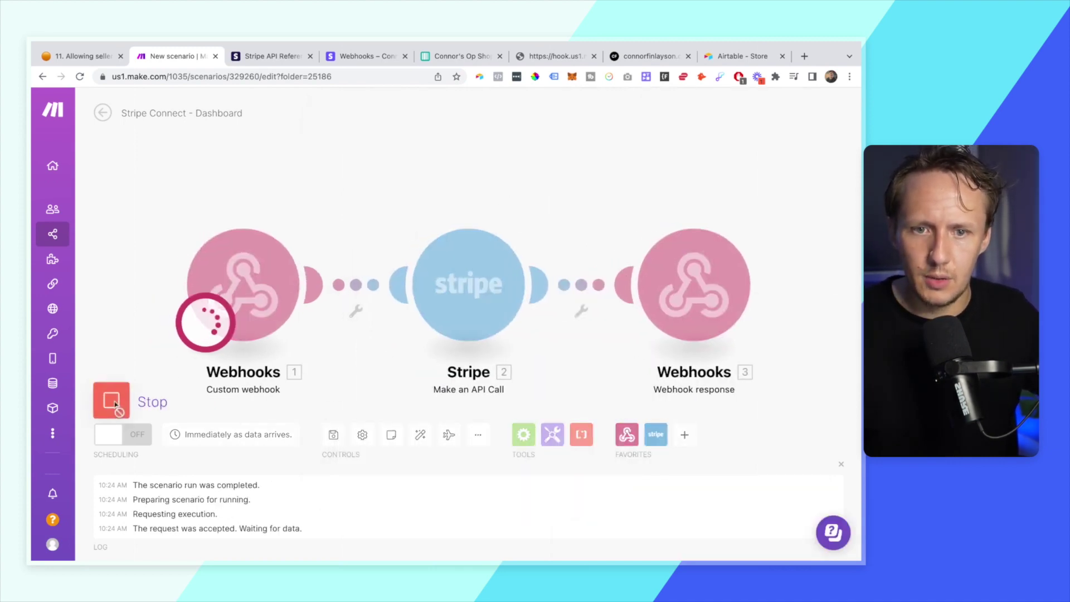
{"action": "left_click", "coordinate": [462, 56]}
- Open the first seller's Dashboard Link from the Sellers grid
{"action": "scroll", "coordinate": [624, 266], "scroll_direction": "right", "scroll_amount": 10}
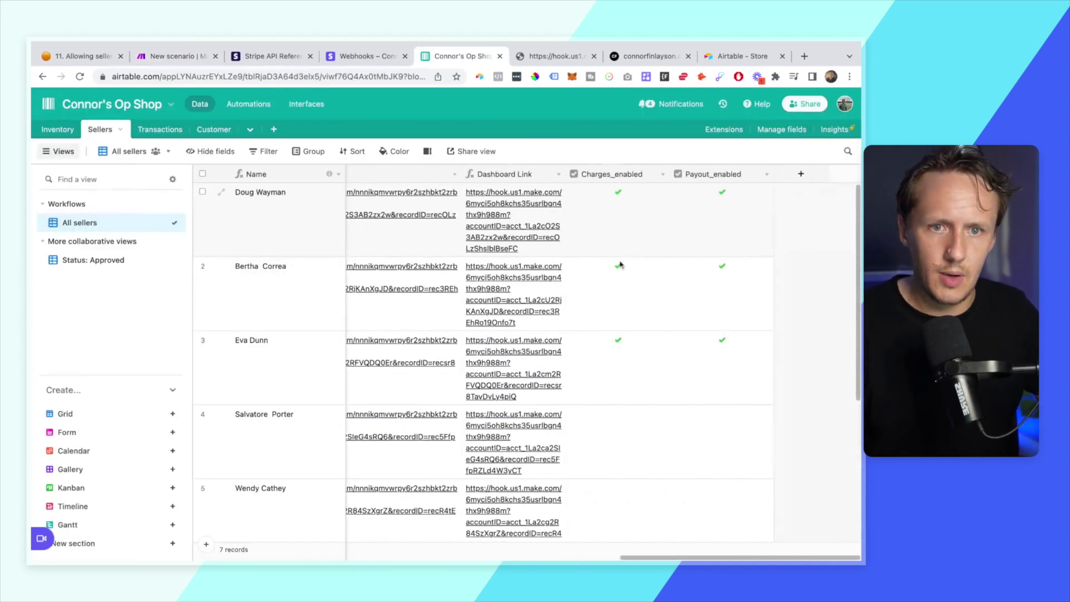
{"action": "left_click", "coordinate": [514, 212]}
{"action": "left_click", "coordinate": [491, 205]}
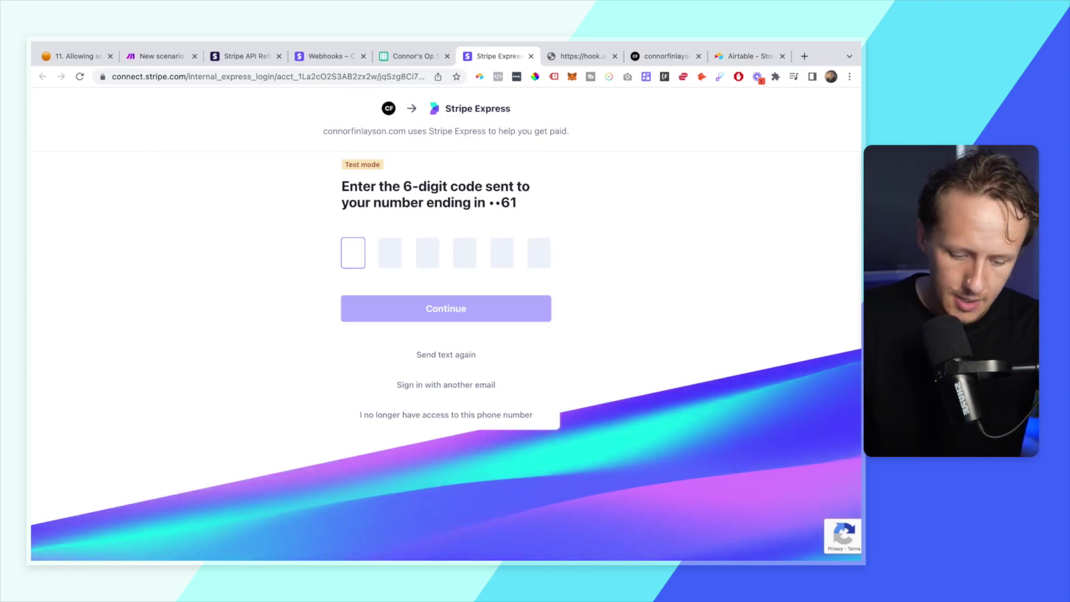
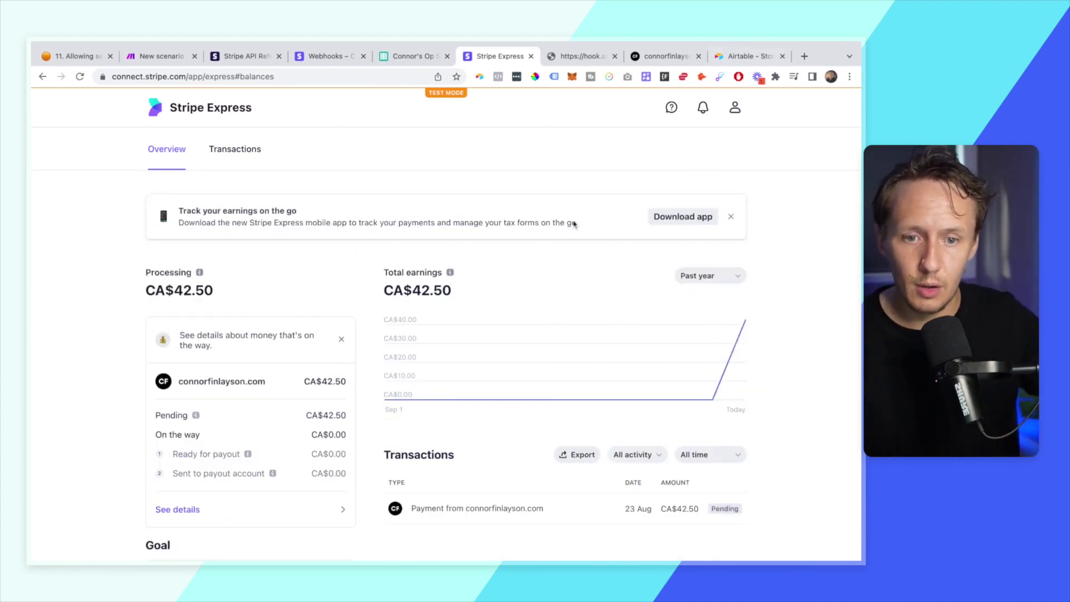
{"action": "scroll", "coordinate": [573, 223], "scroll_direction": "down", "scroll_amount": 3}
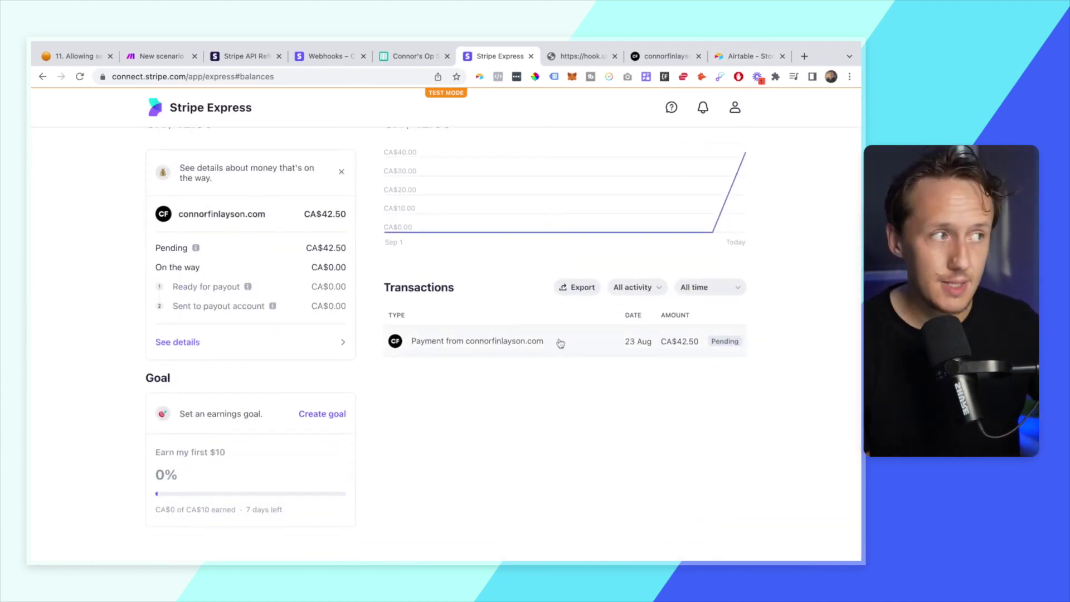
{"action": "scroll", "coordinate": [560, 343], "scroll_direction": "up", "scroll_amount": 2}
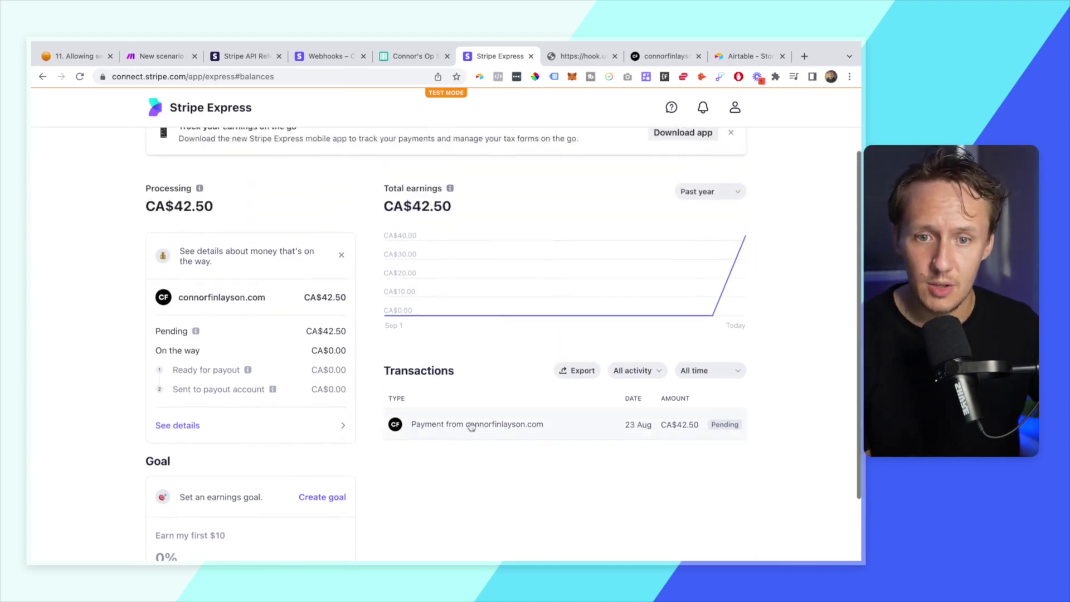
{"action": "left_click", "coordinate": [471, 433]}
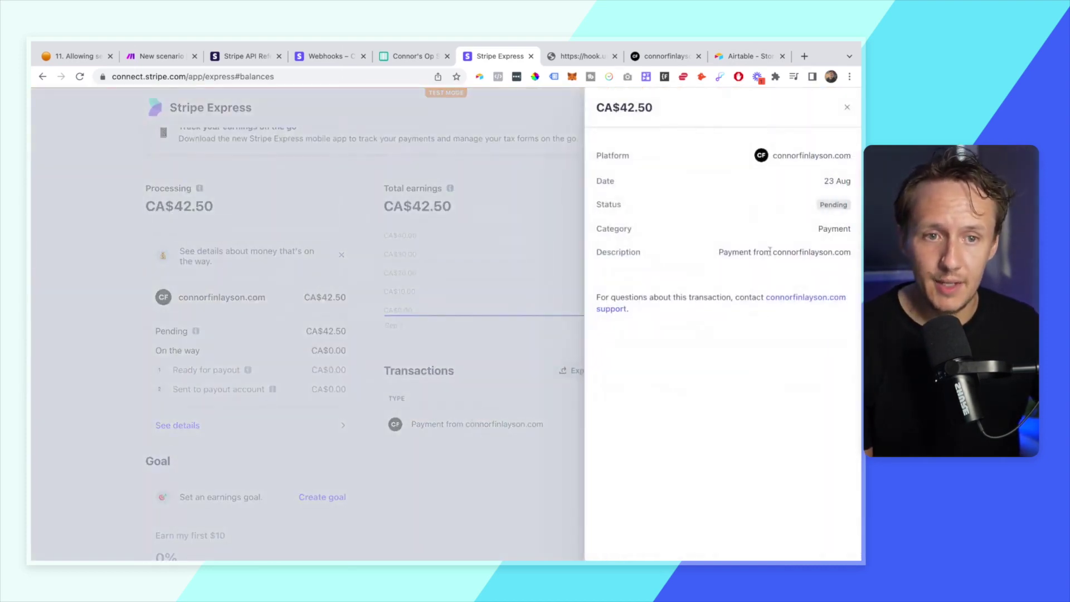
{"action": "left_click", "coordinate": [482, 327]}
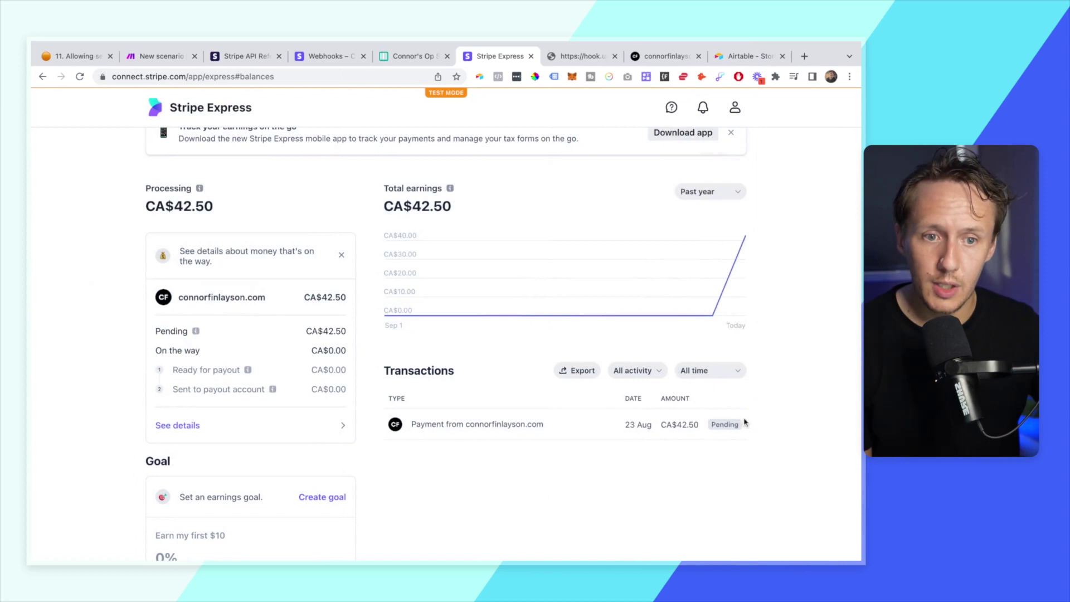
- Check the first transaction's $42.50 seller amount, then go to the Stripe checkout page
{"action": "left_click", "coordinate": [394, 57]}
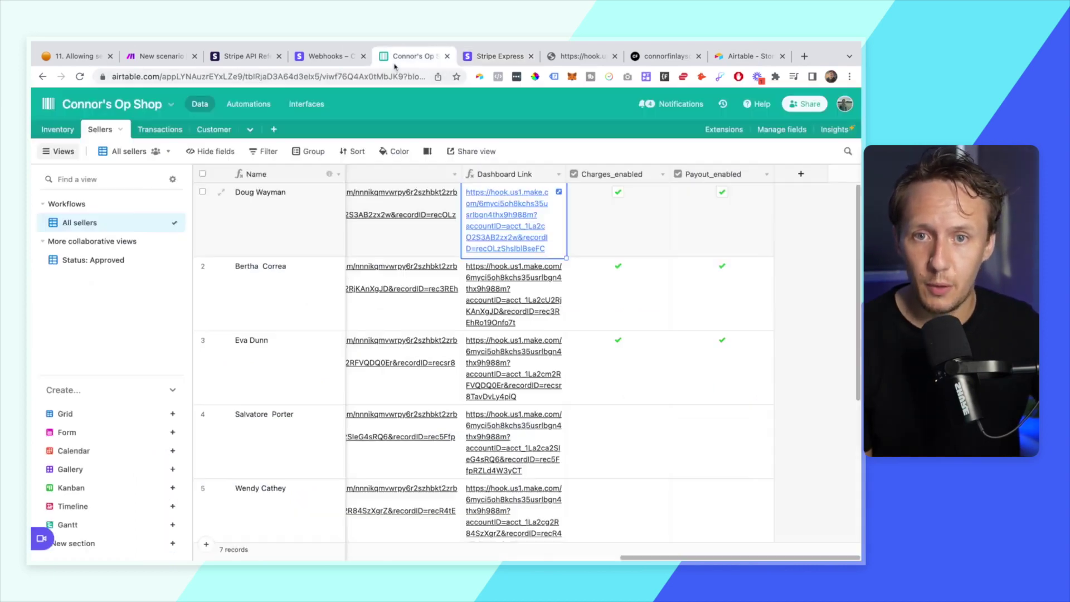
{"action": "left_click", "coordinate": [151, 131]}
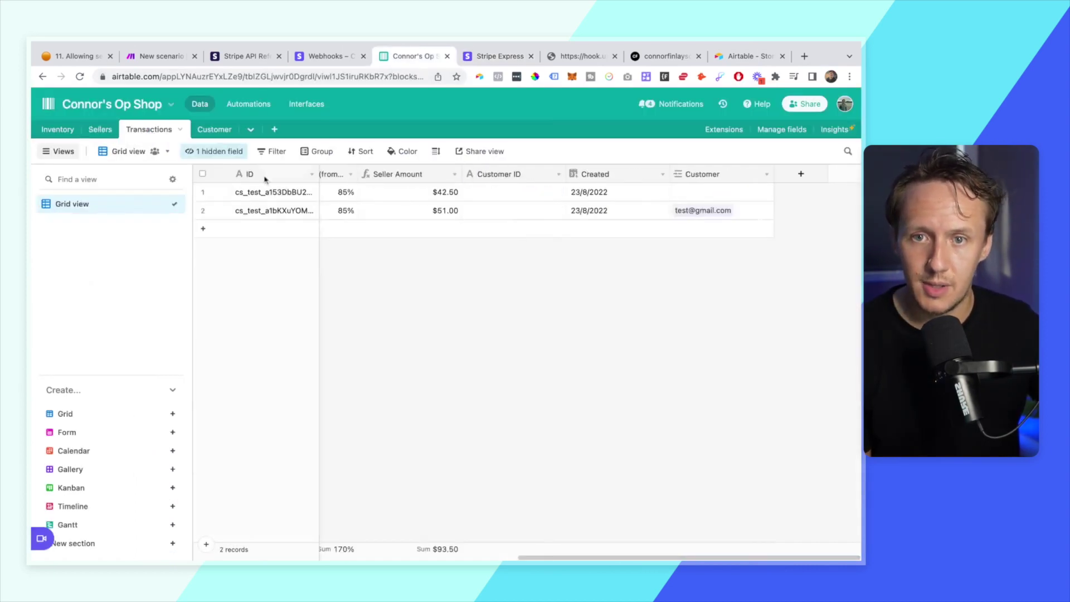
{"action": "left_click", "coordinate": [604, 194]}
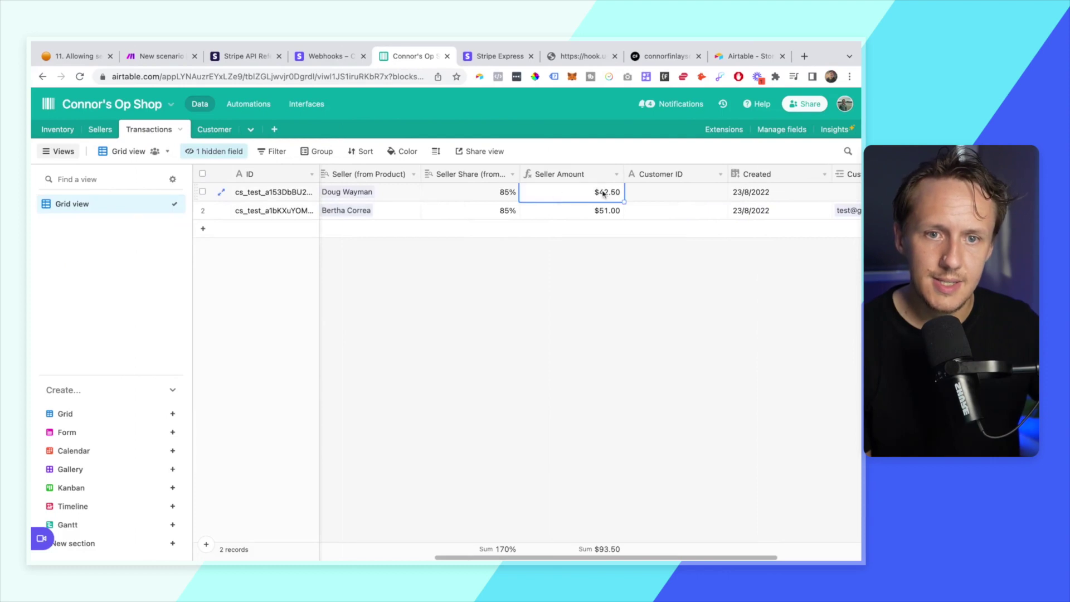
{"action": "scroll", "coordinate": [775, 210], "scroll_direction": "left", "scroll_amount": 5}
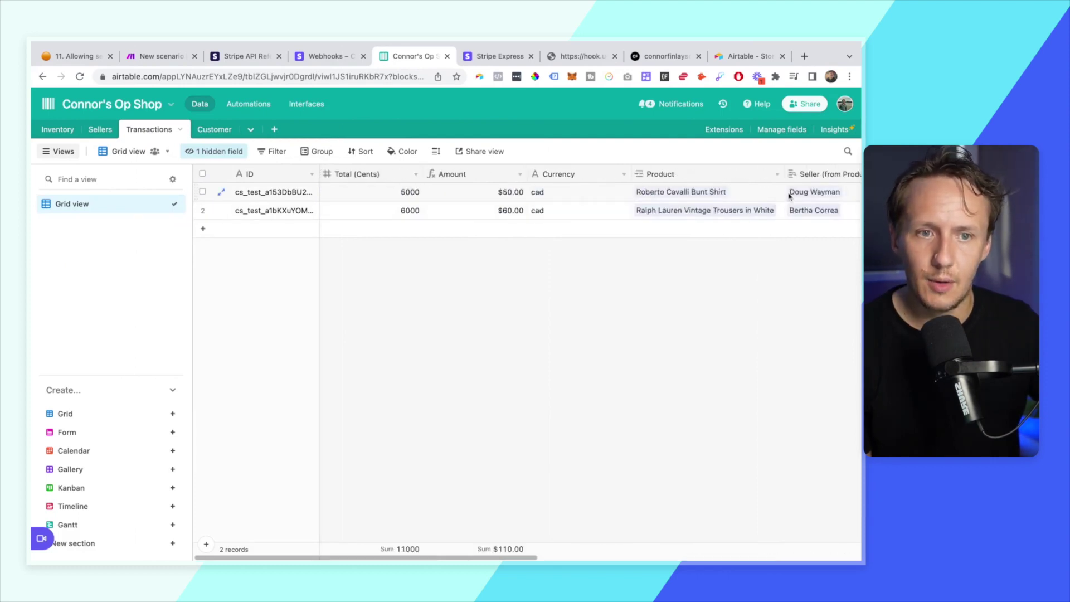
{"action": "scroll", "coordinate": [774, 210], "scroll_direction": "right", "scroll_amount": 10}
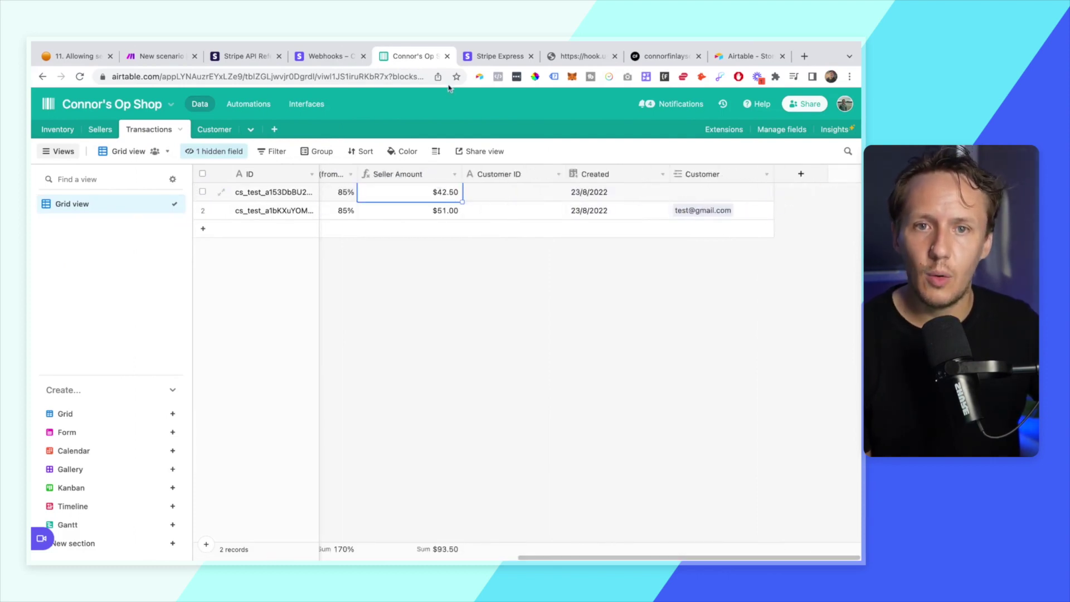
{"action": "left_click", "coordinate": [646, 61]}
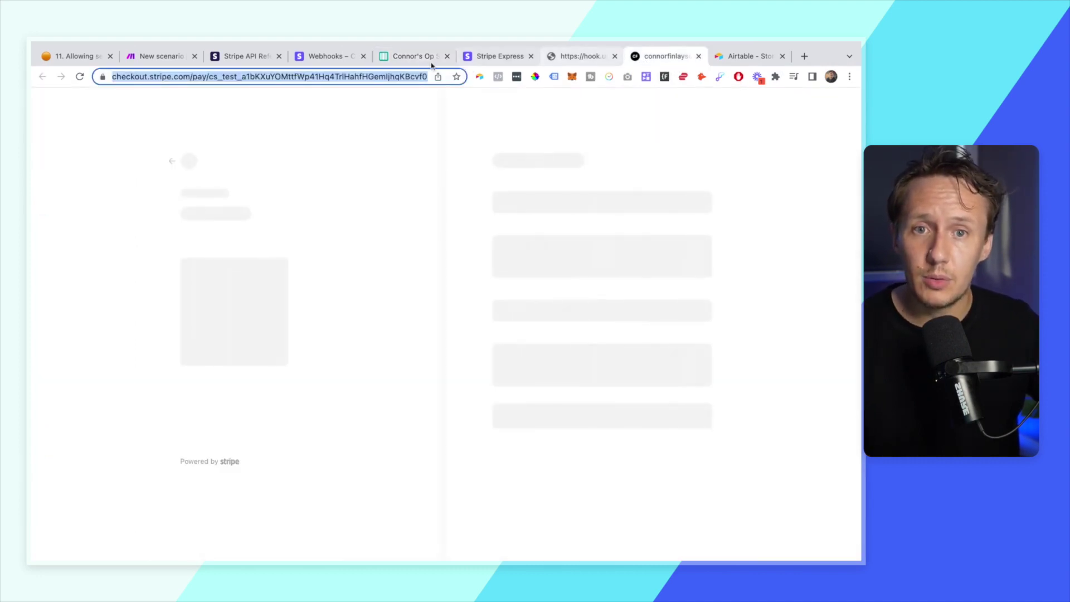
- Recheck the seller's CA$42.50 Stripe Express balance, then close the webhook tab to return to Airtable
{"action": "left_click", "coordinate": [413, 56]}
{"action": "left_click", "coordinate": [480, 56]}
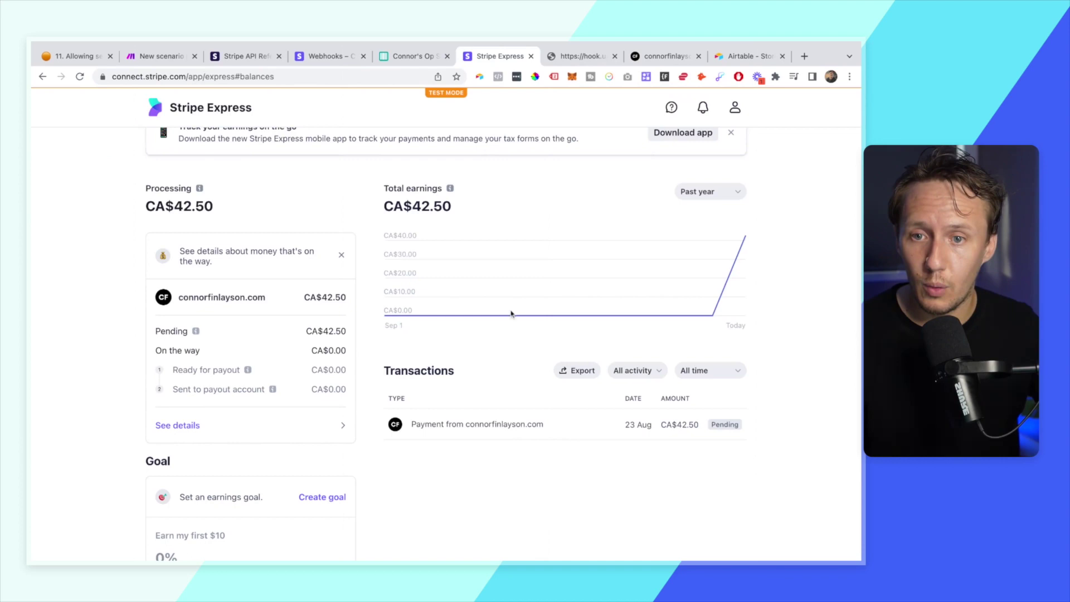
{"action": "scroll", "coordinate": [365, 368], "scroll_direction": "up", "scroll_amount": 3}
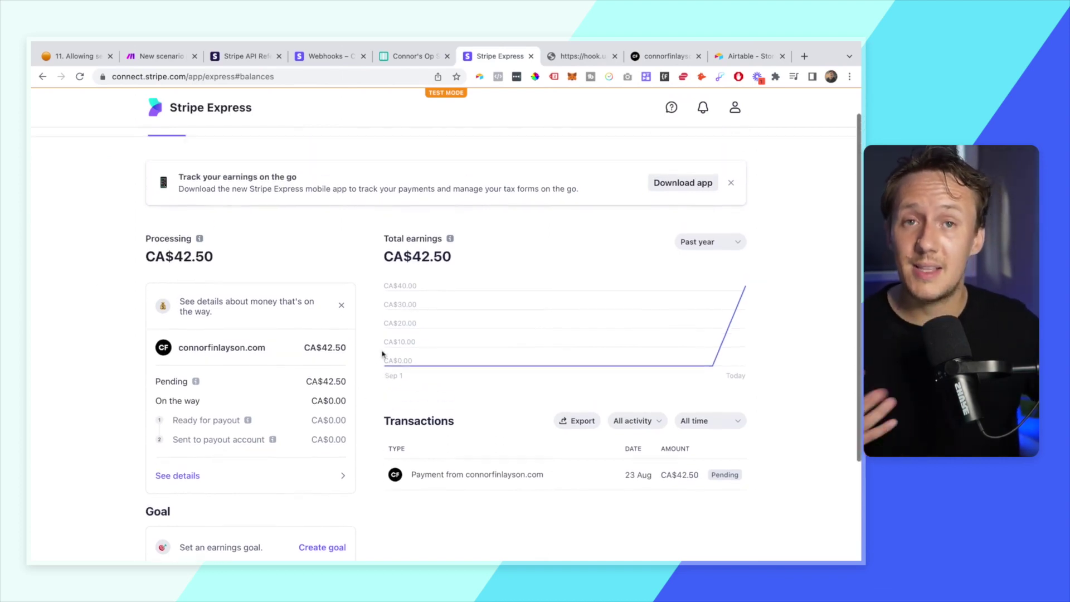
{"action": "left_click", "coordinate": [404, 58]}
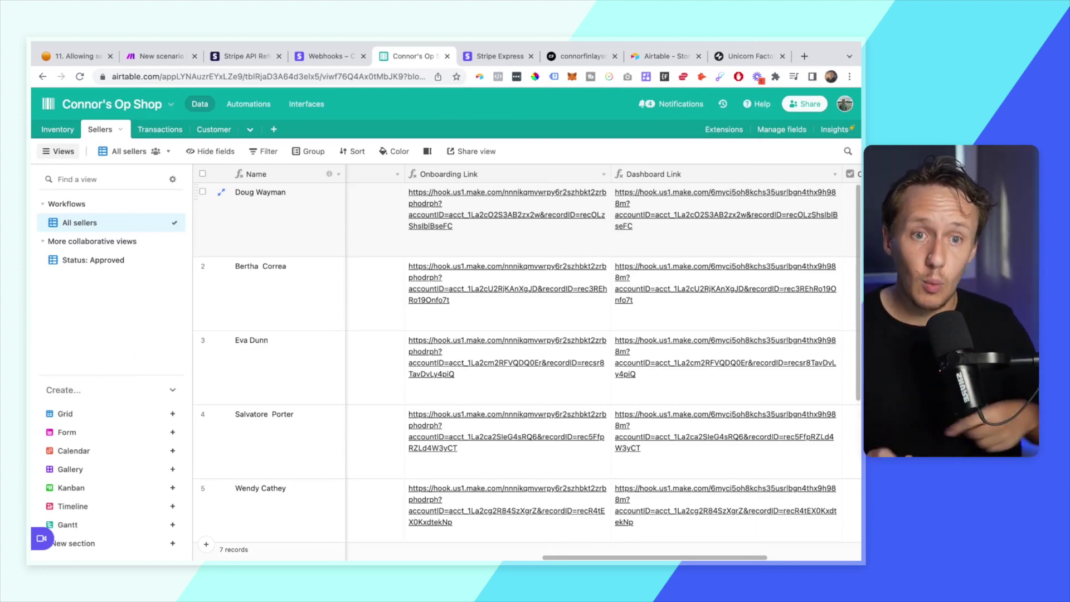
- Scroll the Sellers grid to each Dashboard Link, then switch to Glide's Unicorn Factory Client Dashboard
{"action": "scroll", "coordinate": [705, 237], "scroll_direction": "left", "scroll_amount": 1}
{"action": "scroll", "coordinate": [714, 228], "scroll_direction": "right", "scroll_amount": 3}
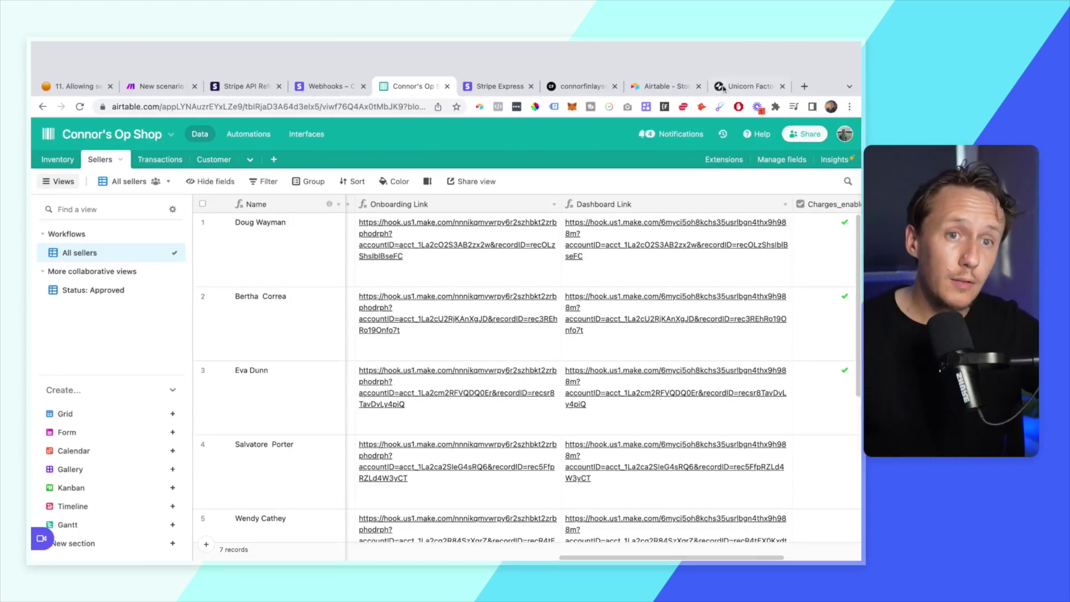
{"action": "left_click", "coordinate": [748, 56]}
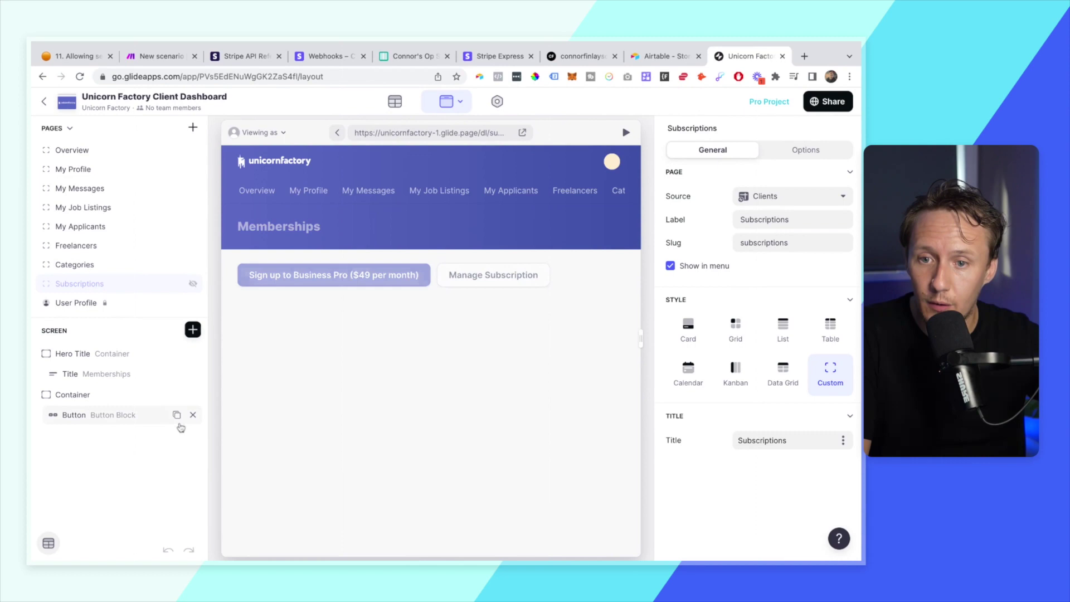
- Show the Memberships Button block's actions: sign-up opens buy.stripe.com, Manage Subscription opens a Make webhook
{"action": "left_click", "coordinate": [101, 419]}
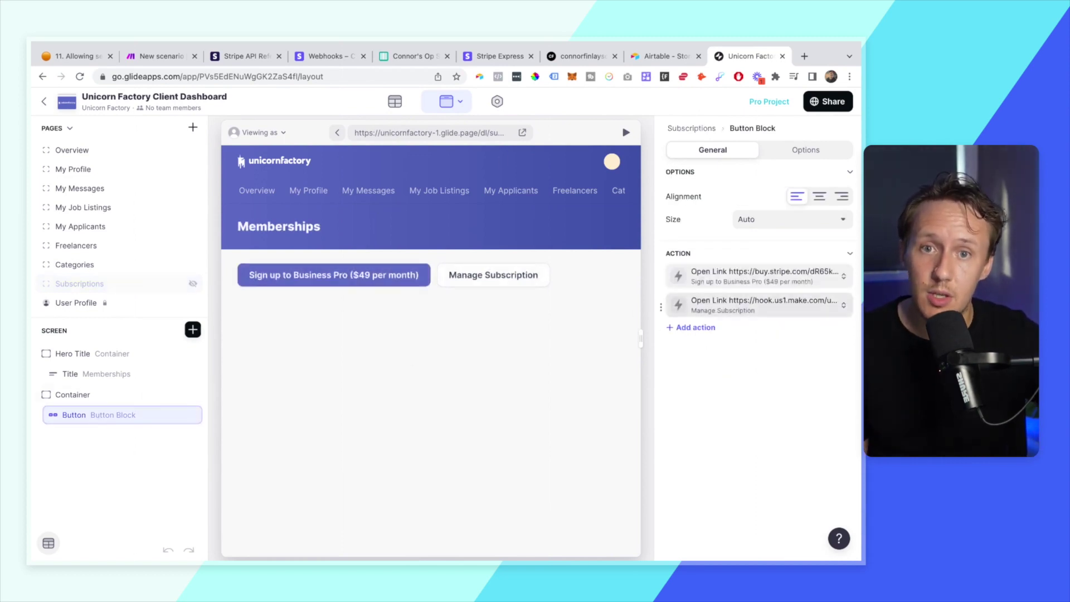
{"action": "left_click", "coordinate": [413, 56]}
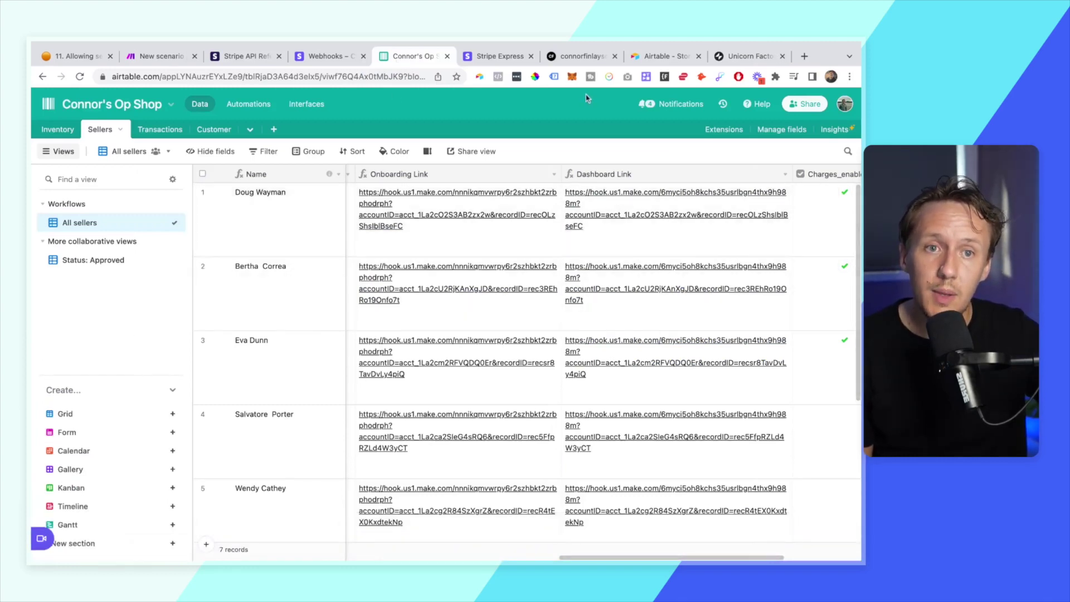
{"action": "left_click", "coordinate": [750, 56]}
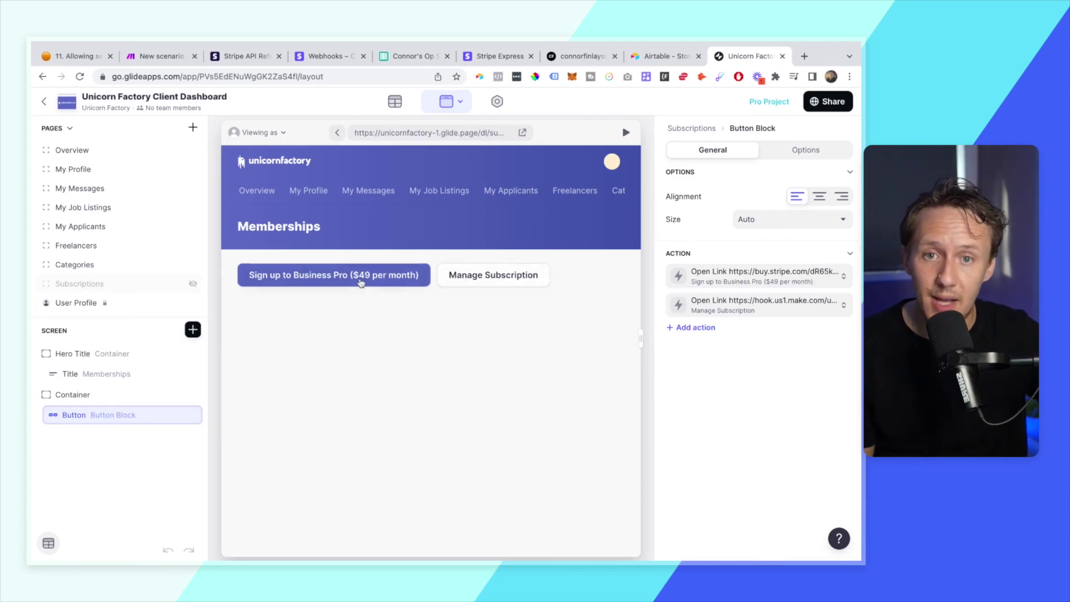
- Flip between the Notion lesson, Airtable and the Glide Memberships page, ending on the Sellers table
{"action": "left_click", "coordinate": [63, 58]}
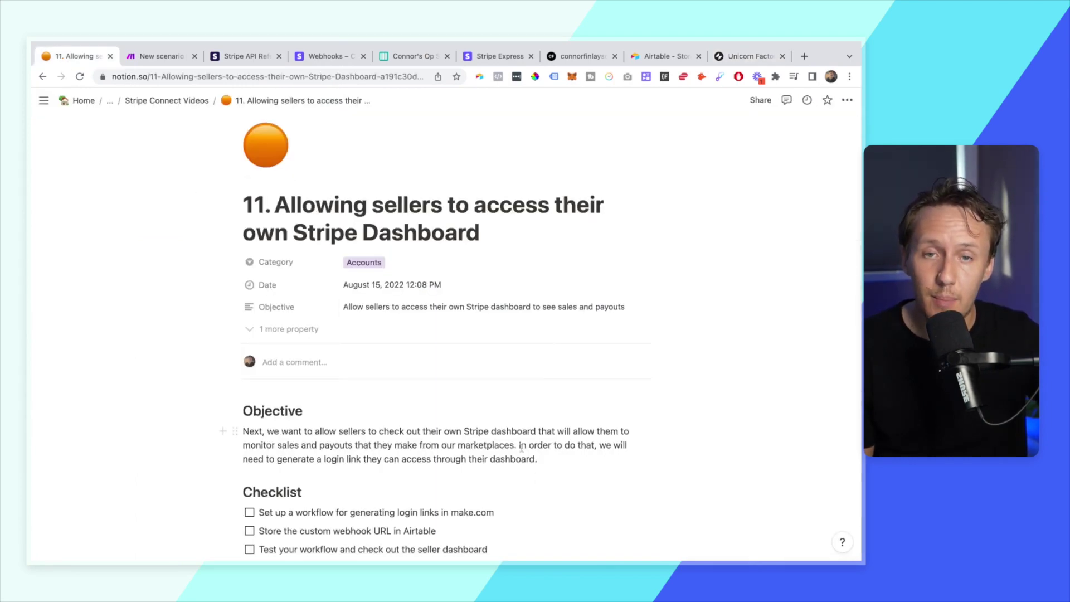
{"action": "left_click", "coordinate": [412, 56]}
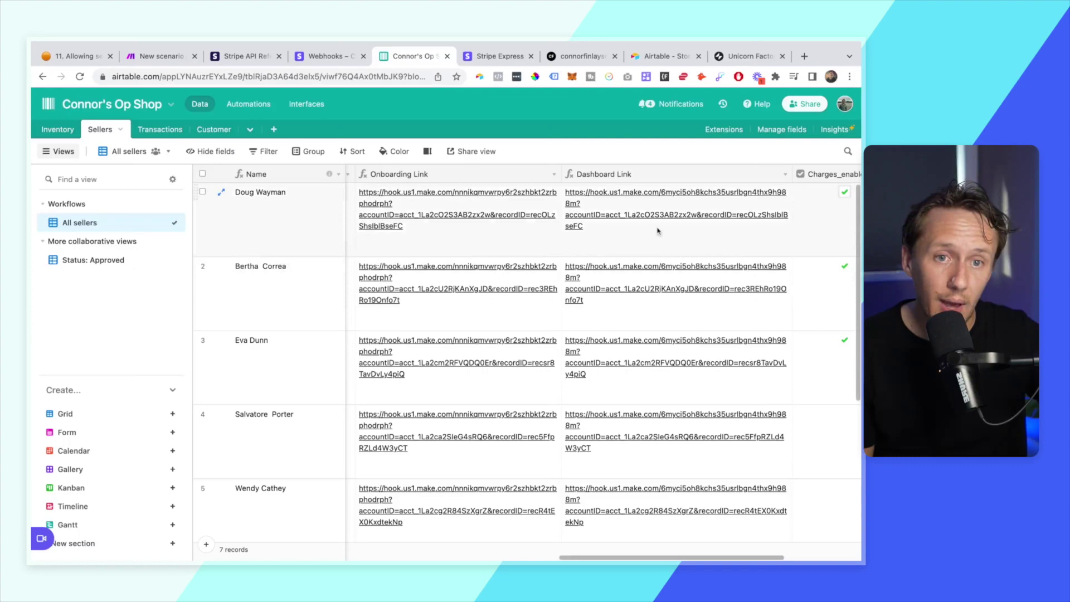
{"action": "left_click", "coordinate": [750, 56]}
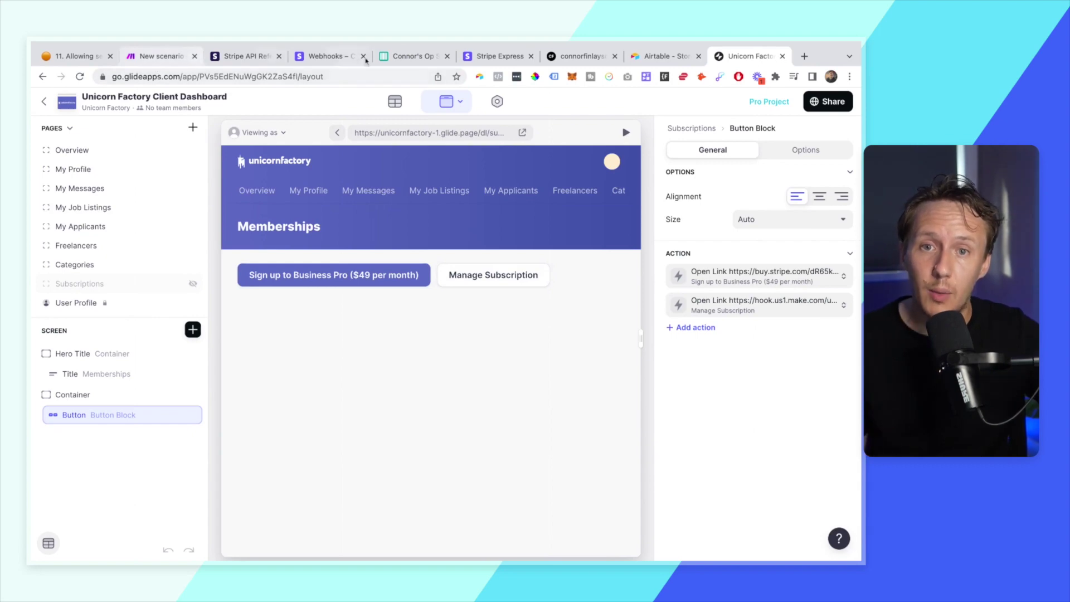
{"action": "left_click", "coordinate": [412, 56]}
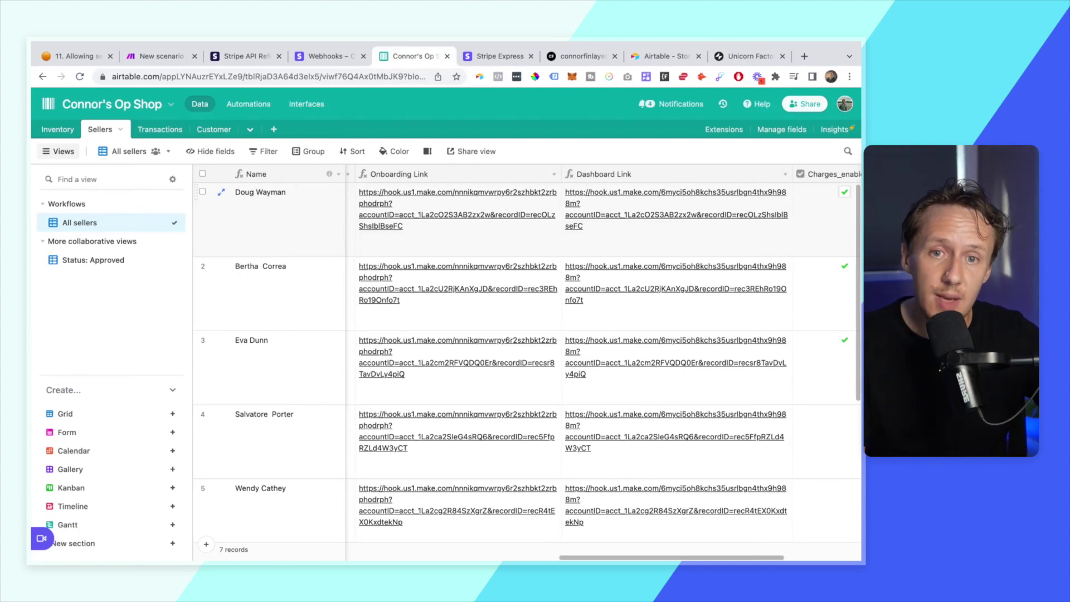
- Scroll across the seven sellers' Onboarding Link and Dashboard Link webhook URL columns
{"action": "scroll", "coordinate": [525, 364], "scroll_direction": "right", "scroll_amount": 1}
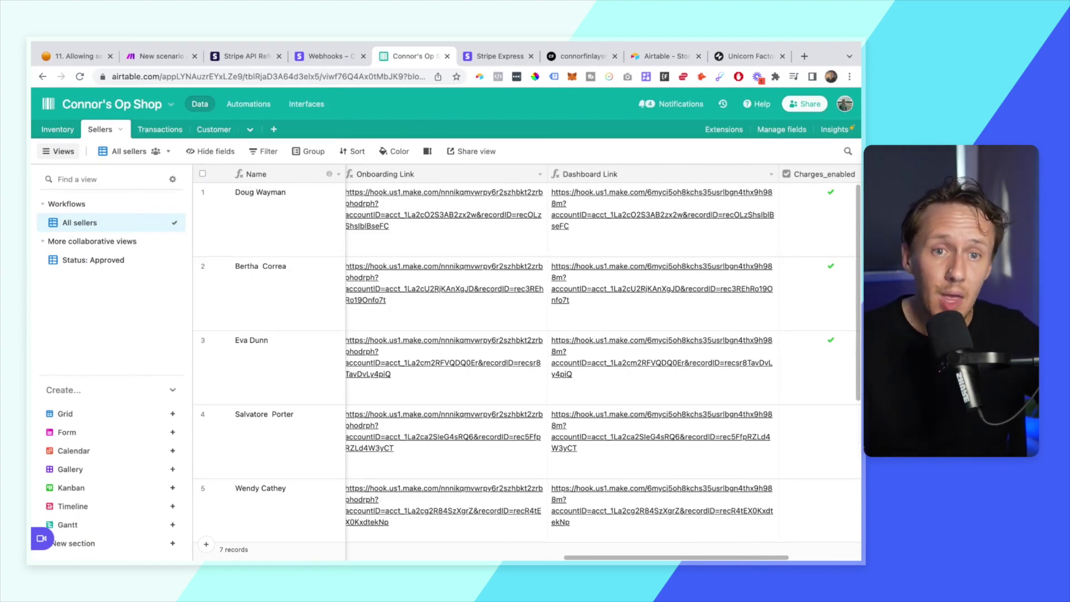
{"action": "scroll", "coordinate": [706, 199], "scroll_direction": "left", "scroll_amount": 5}
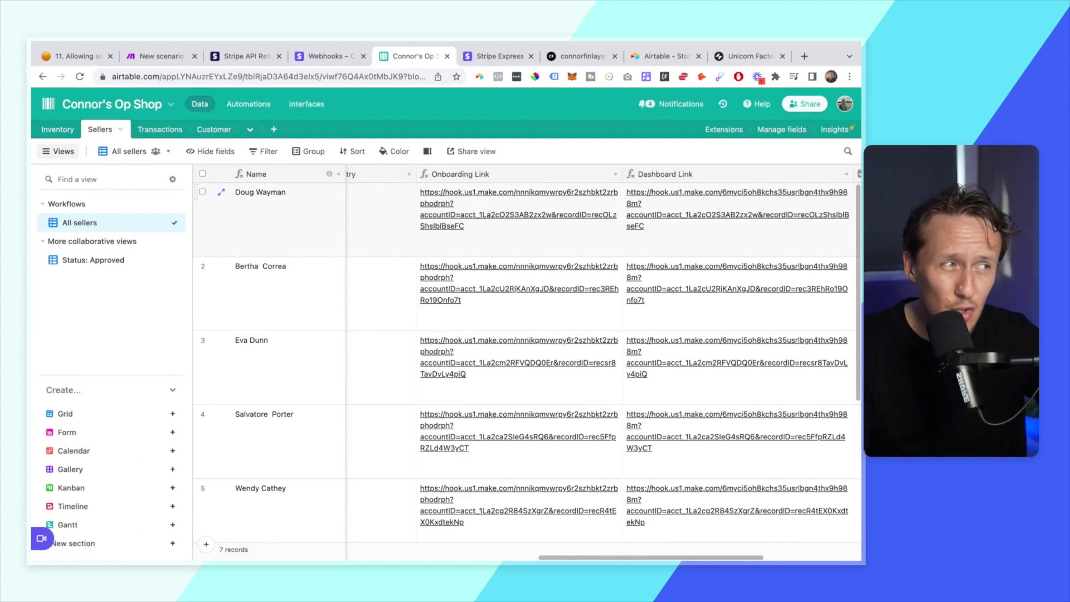
{"action": "scroll", "coordinate": [602, 365], "scroll_direction": "left", "scroll_amount": 5}
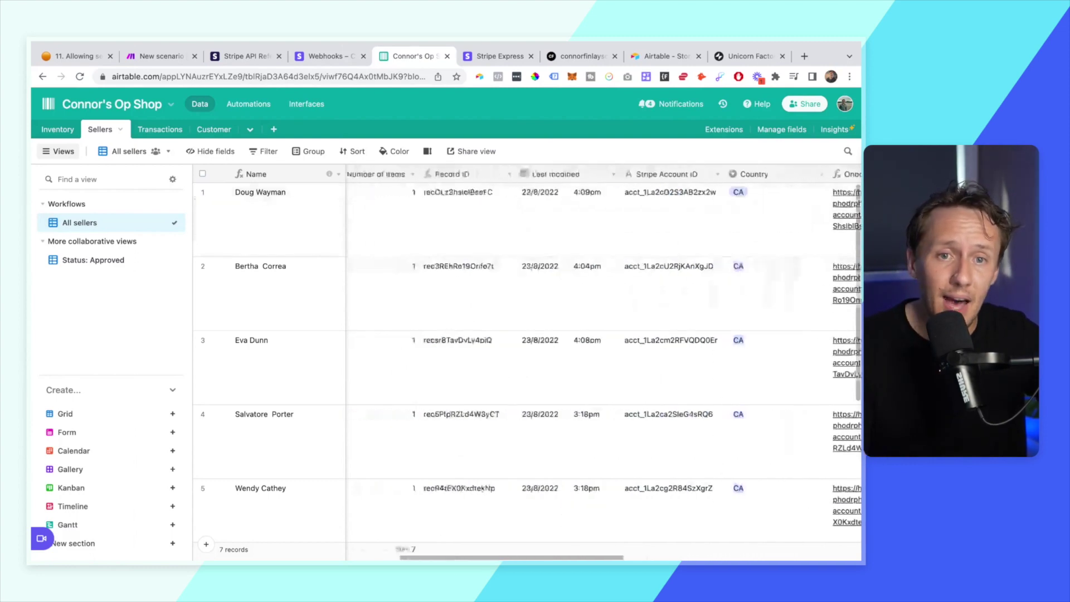
{"action": "scroll", "coordinate": [602, 364], "scroll_direction": "right", "scroll_amount": 10}
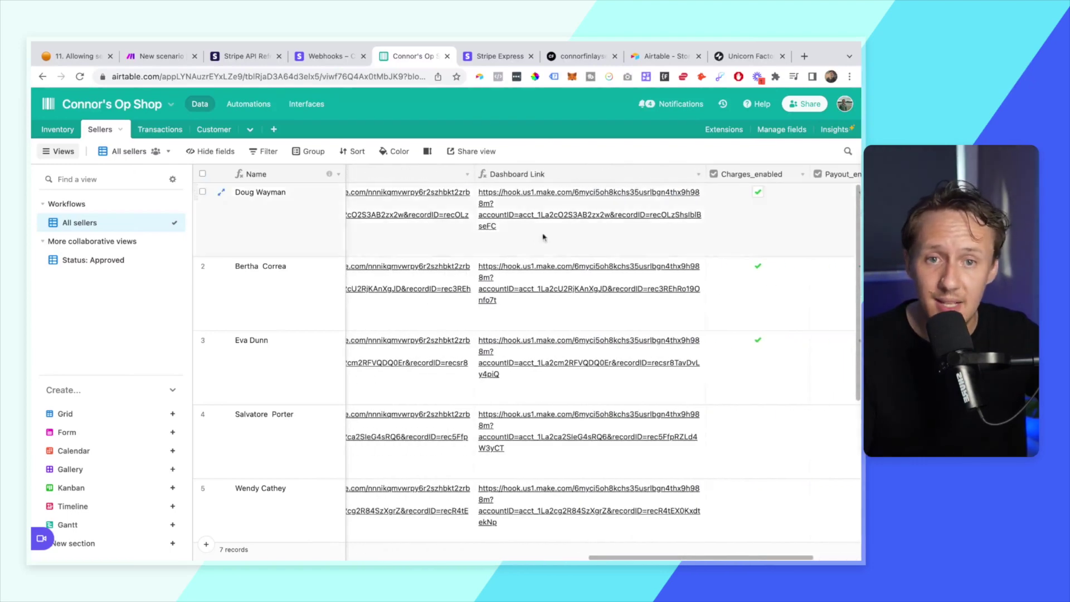
{"action": "scroll", "coordinate": [535, 235], "scroll_direction": "left", "scroll_amount": 8}
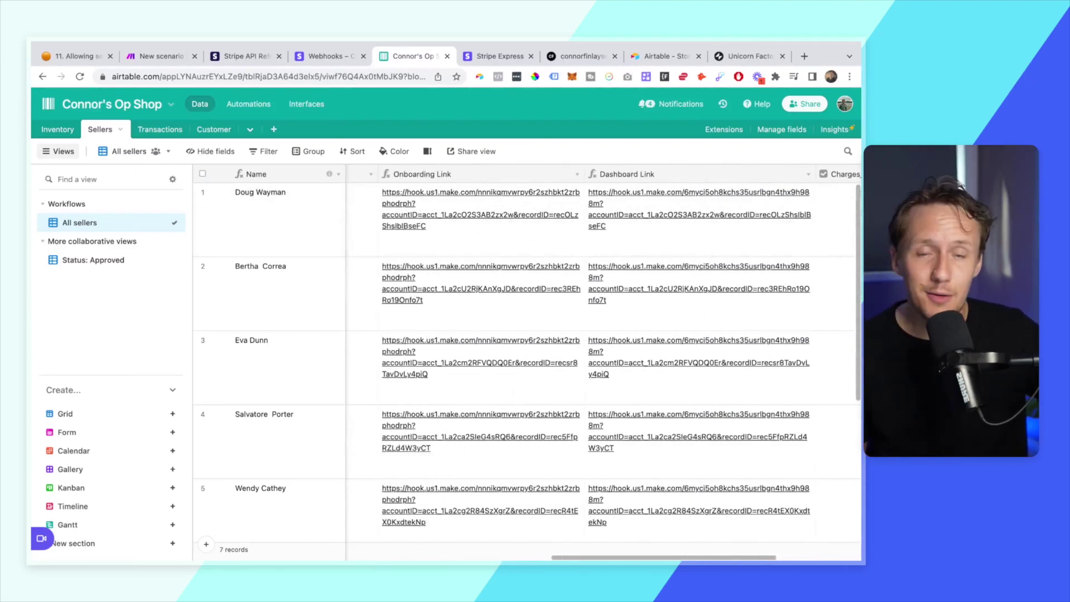